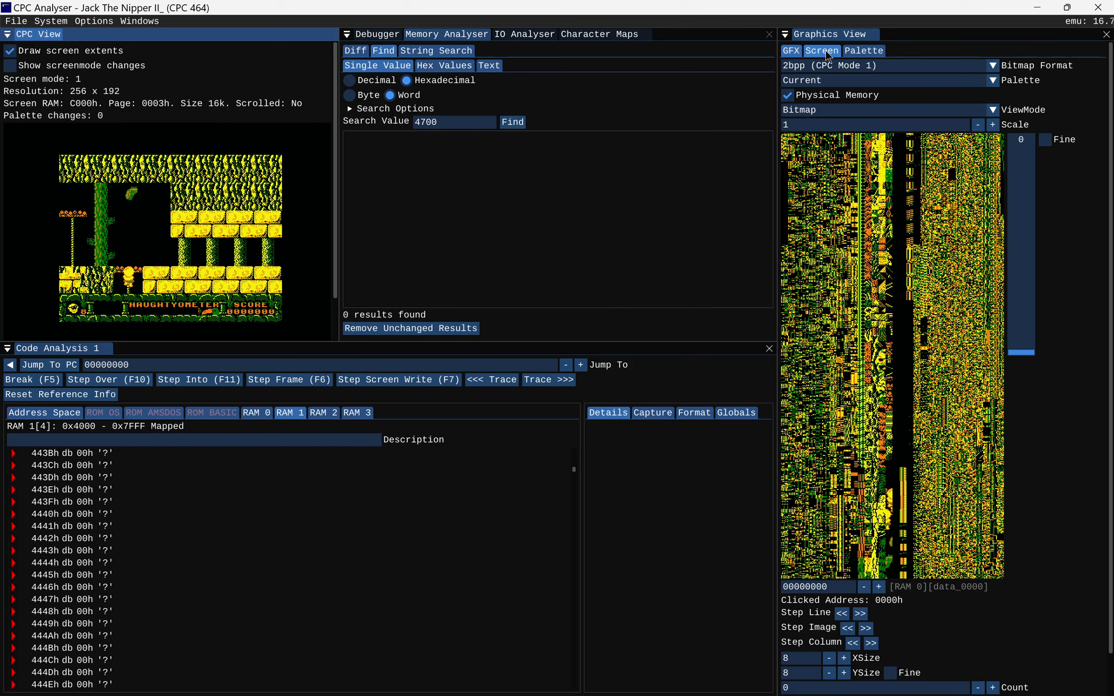
Step: Look over the palette view, then update the graphics screen view's layout from the CRTC registers
click(860, 54)
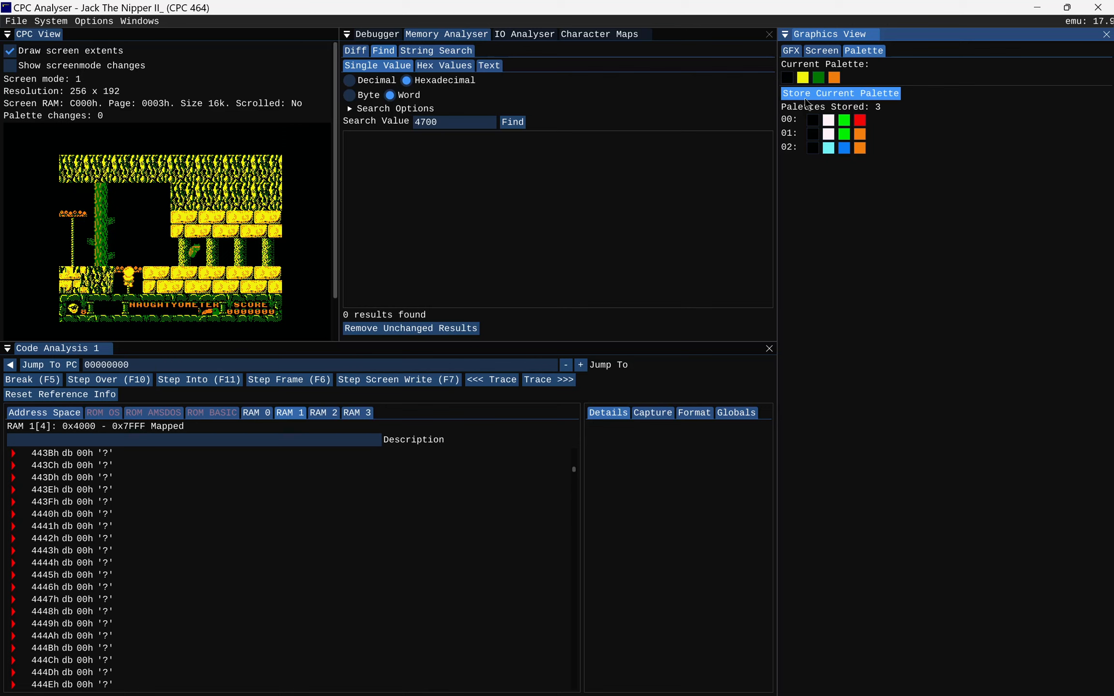
click(818, 53)
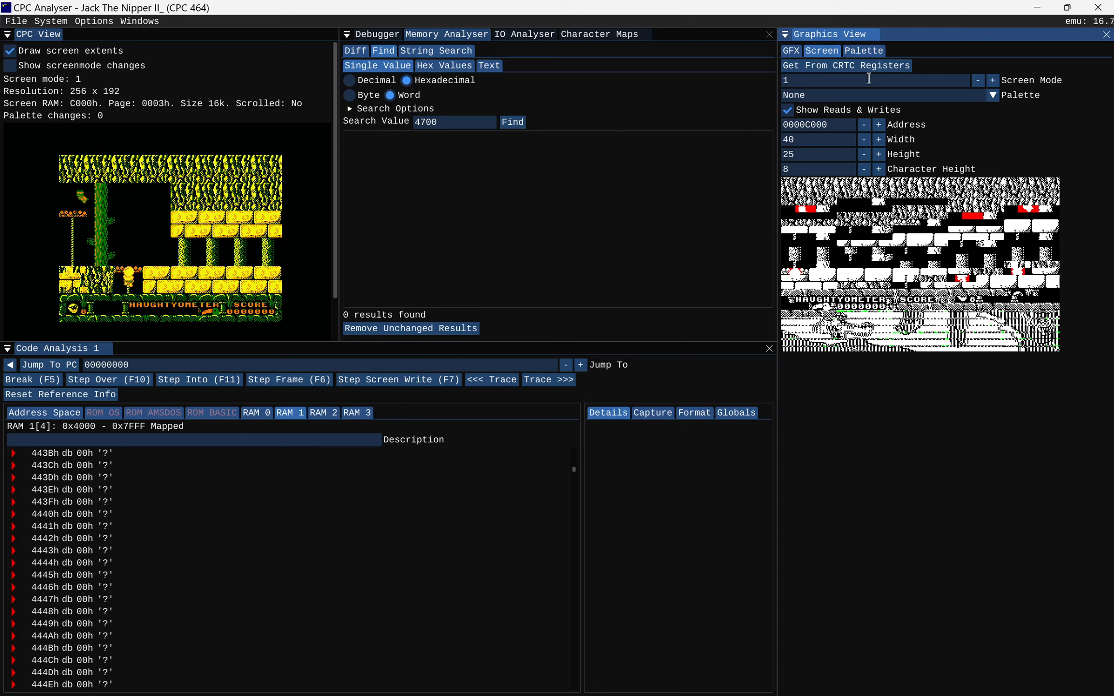
click(850, 65)
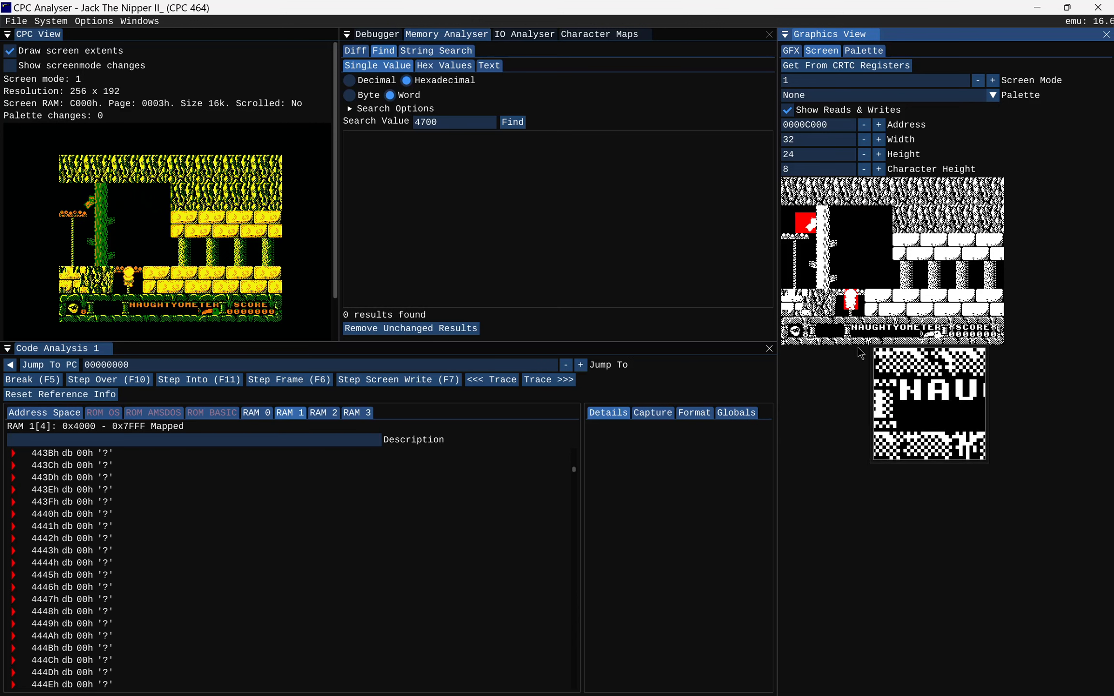
Step: Return the running game to its title screen and inspect the current palette
click(177, 292)
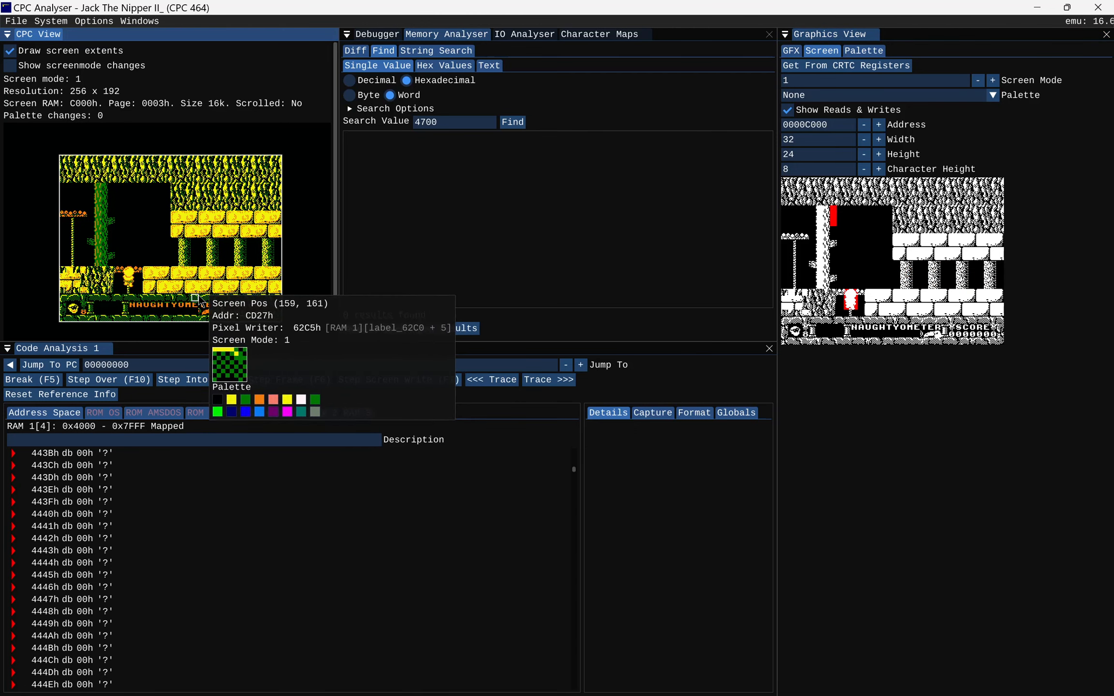
key(Down)
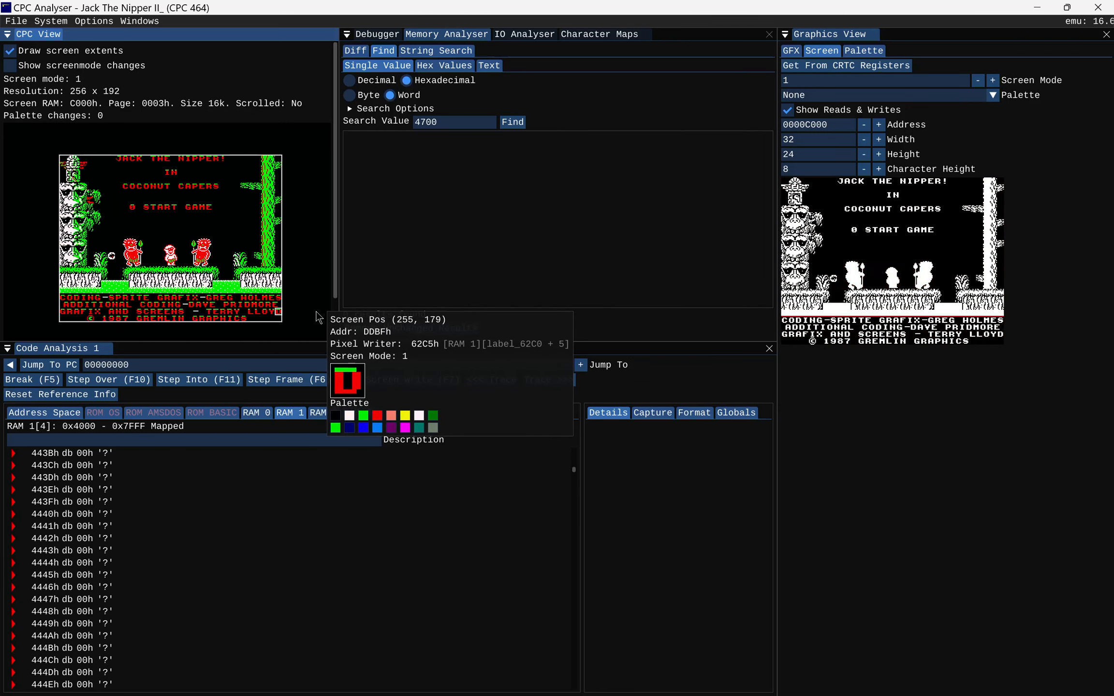
click(870, 50)
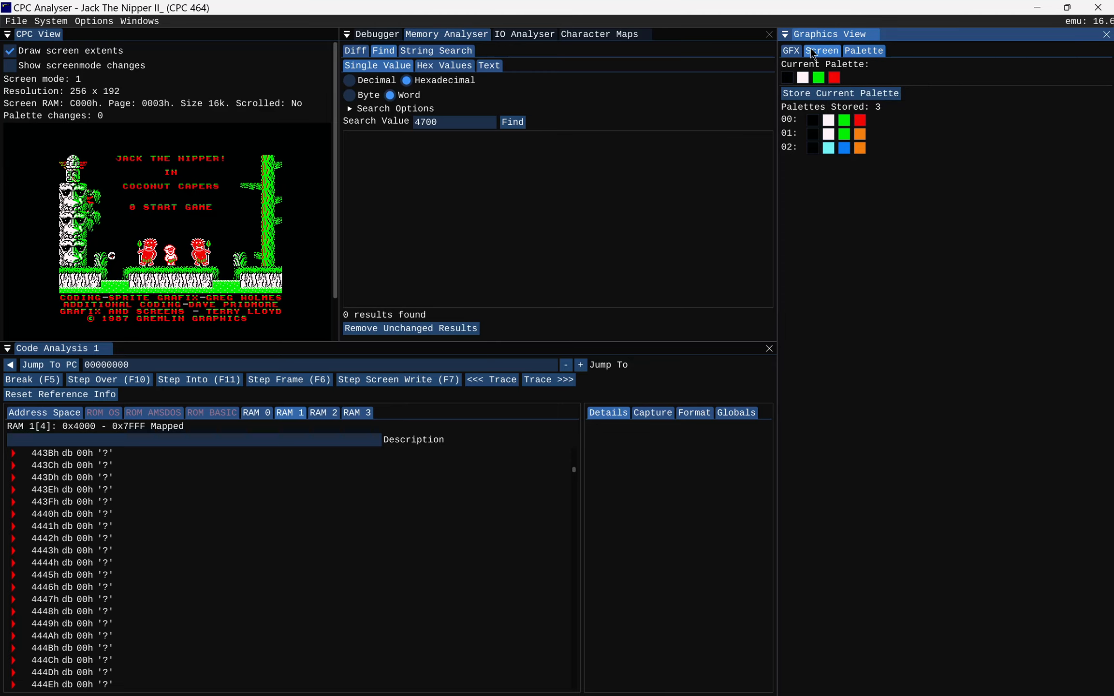
Step: Set the image size in the GFX bitmap view to 16 wide by 16 high
click(791, 50)
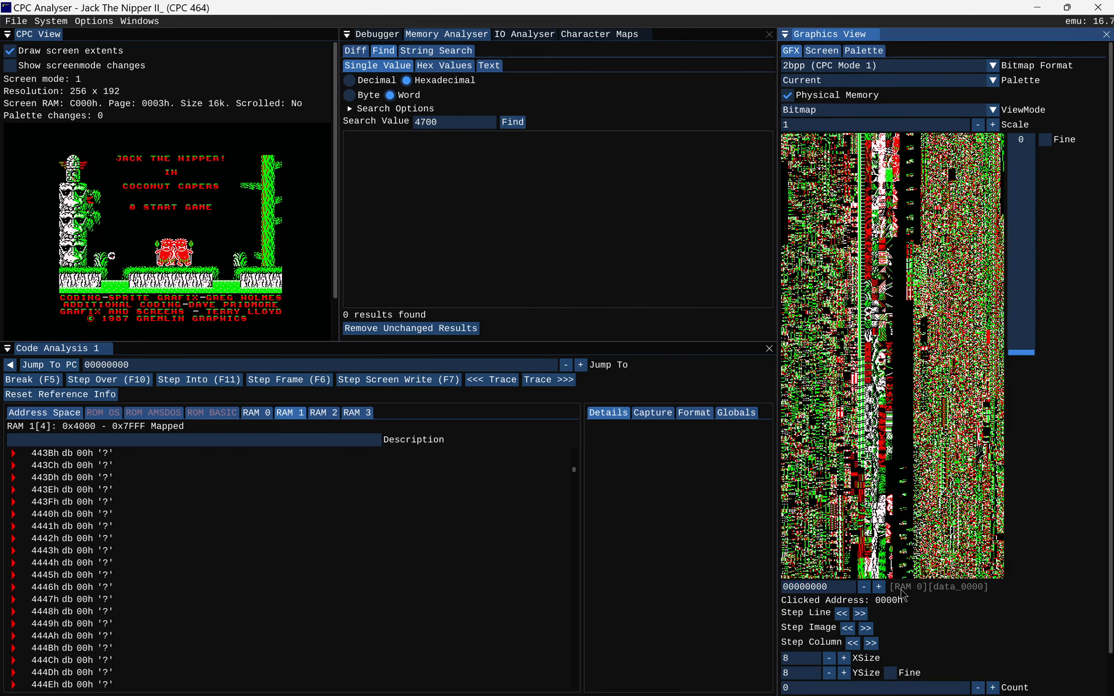
scroll(902, 595, down, 2)
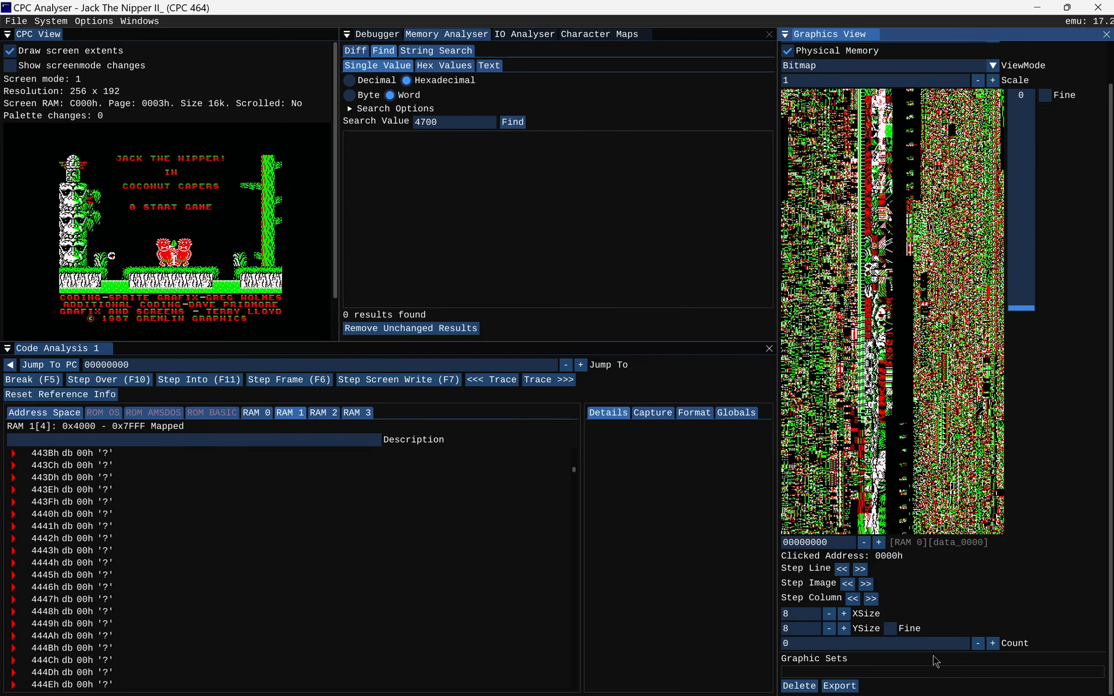
click(843, 613)
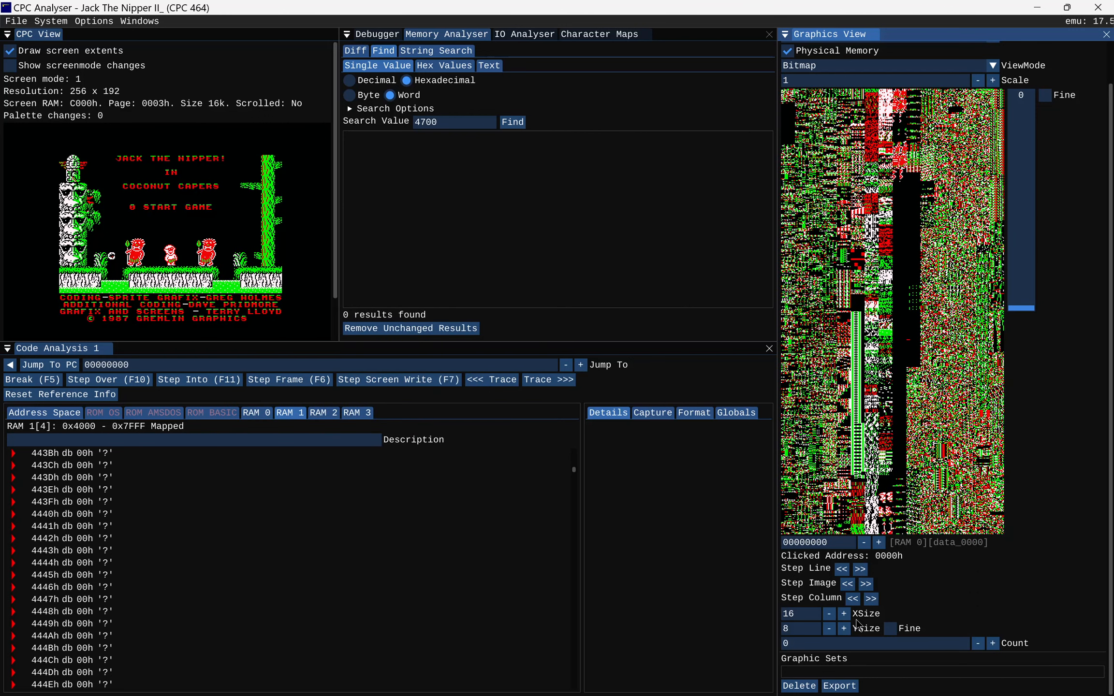
click(844, 628)
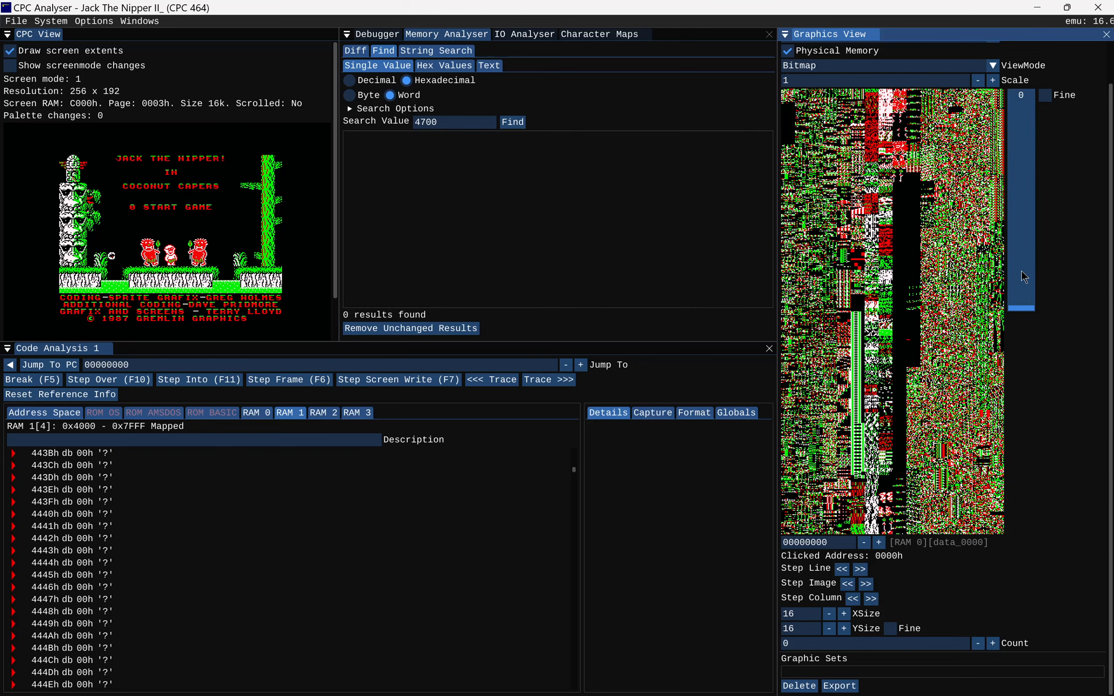
Step: Browse the bitmap view through memory to the sprite graphics at address 9800 and set the scale to 2
scroll(1078, 252, up, 2)
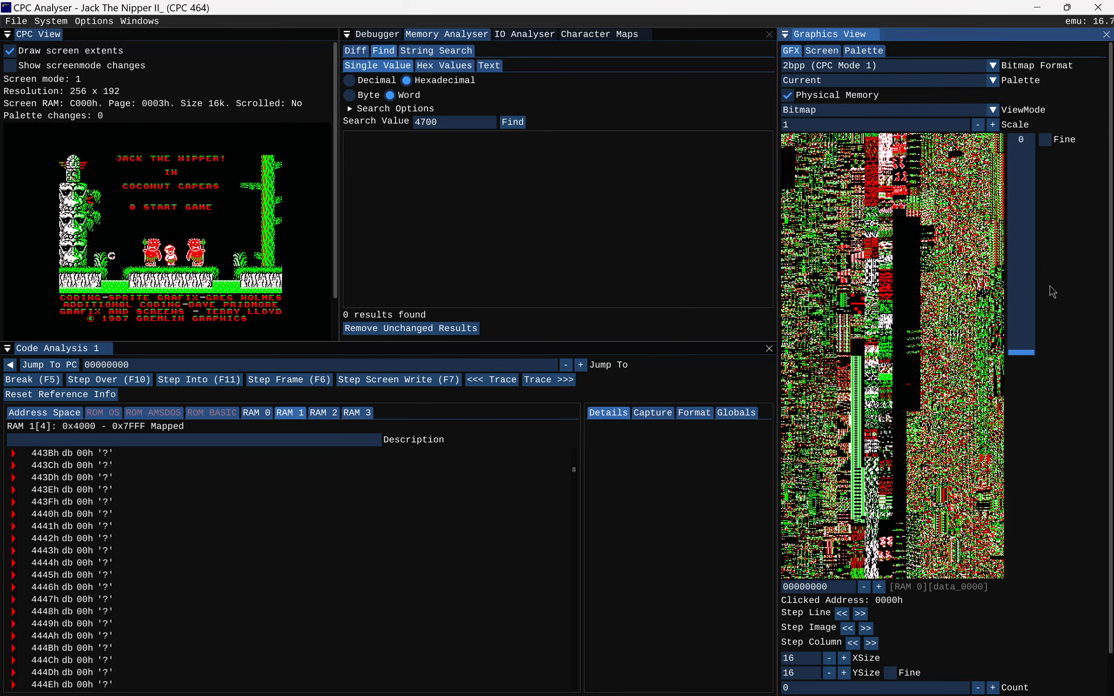
scroll(1023, 292, up, 1)
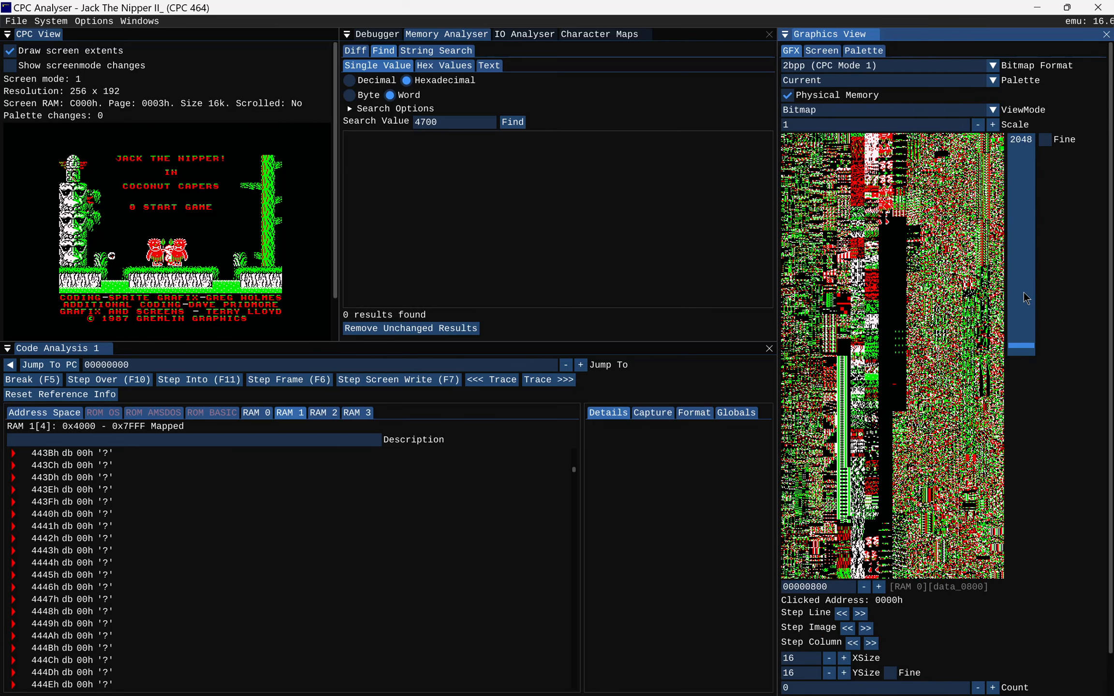
scroll(1025, 297, up, 10)
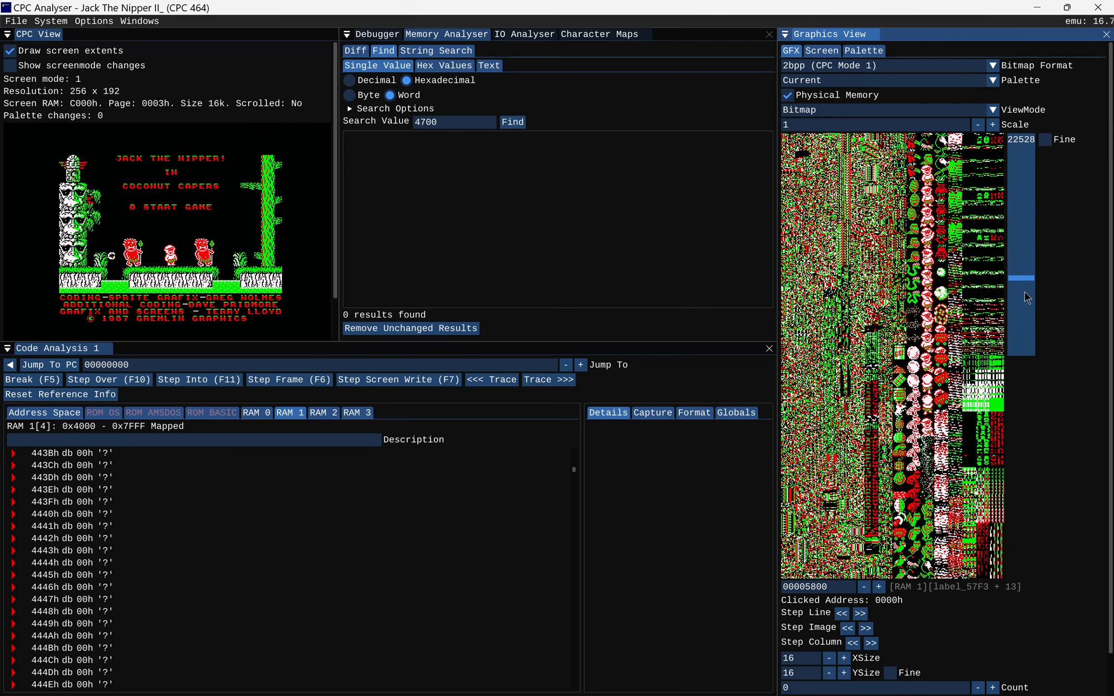
scroll(1025, 296, up, 2)
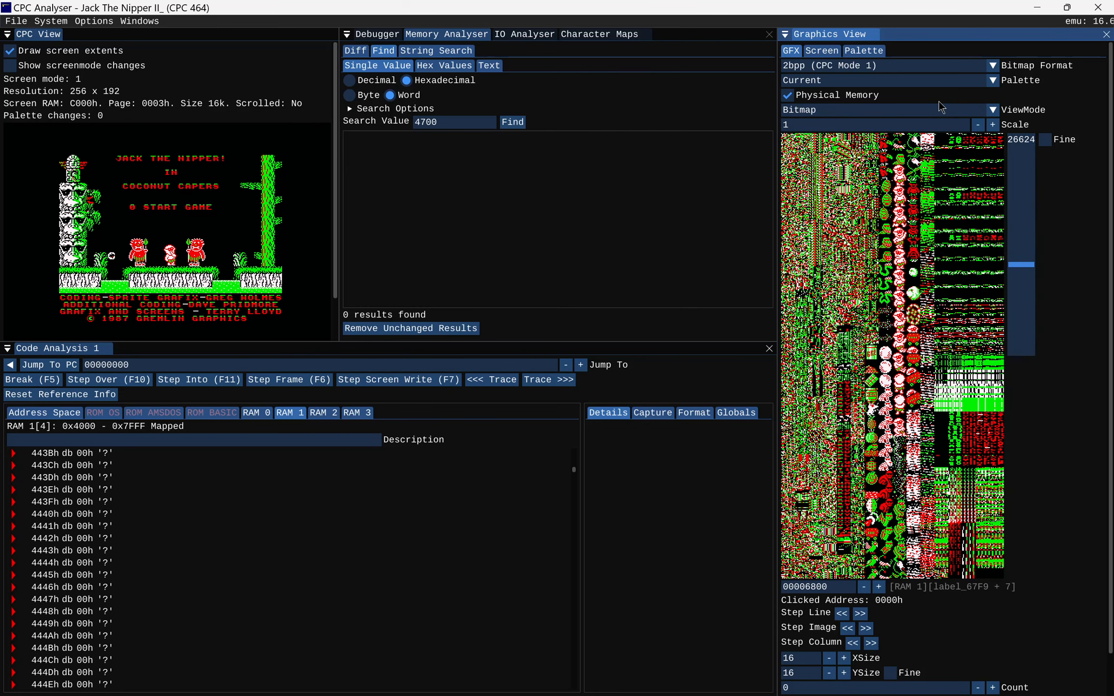
click(992, 125)
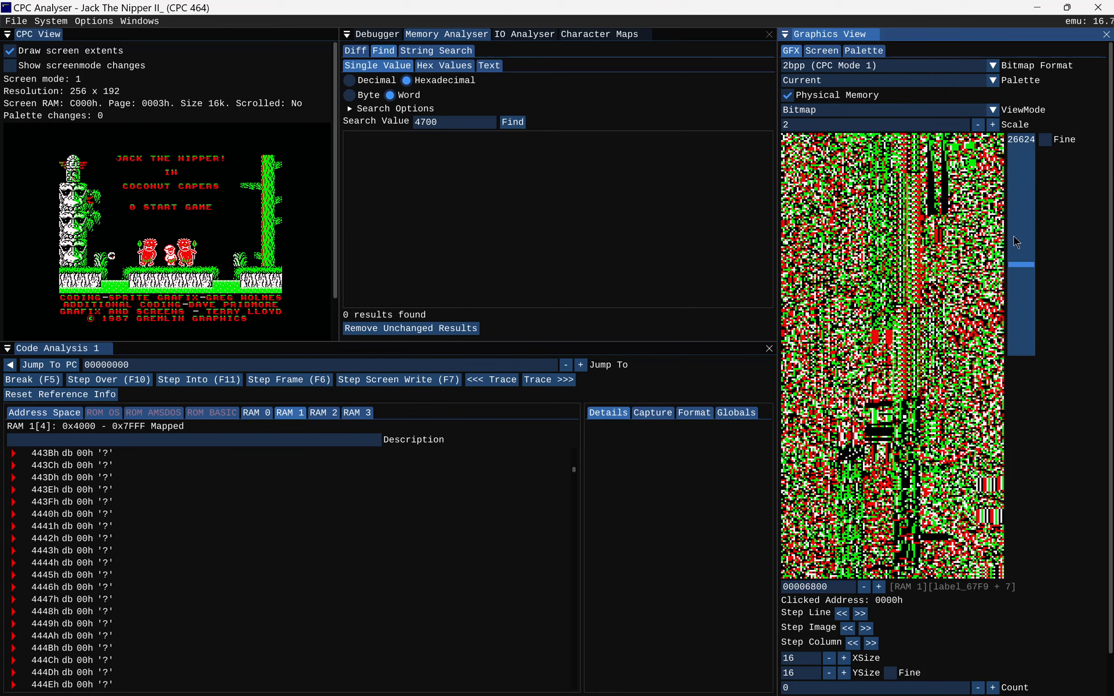
scroll(1020, 258, up, 6)
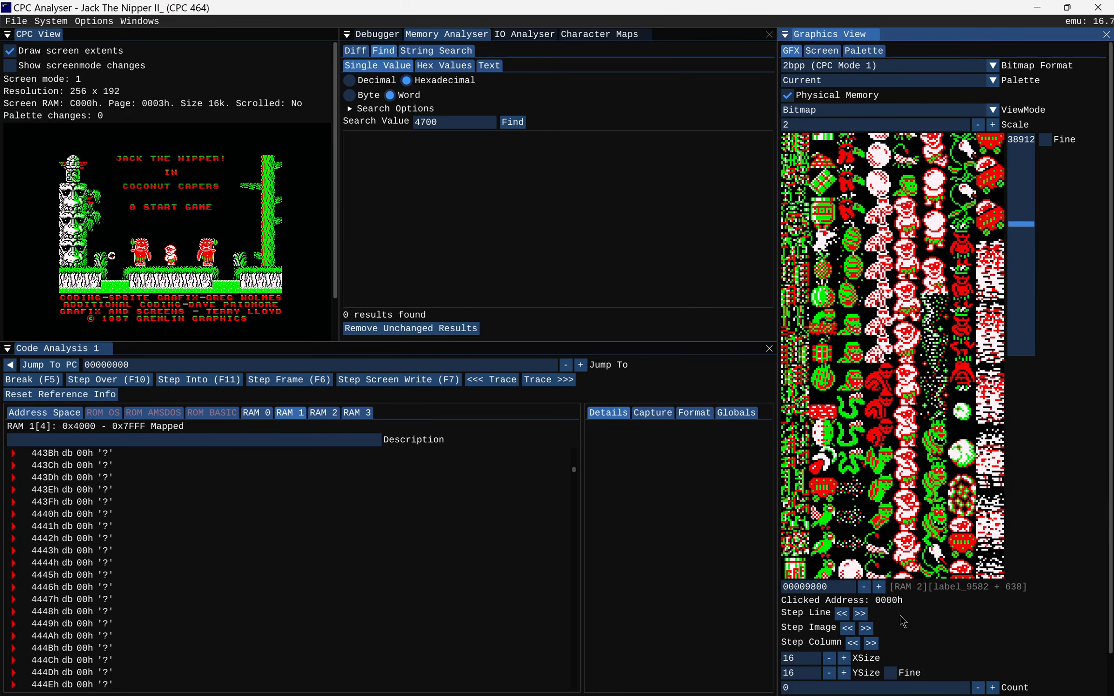
Step: Advance the bitmap view by whole images and single lines until it starts at address 9BD0, aligned with the first object sprite
click(865, 628)
click(865, 628)
click(865, 629)
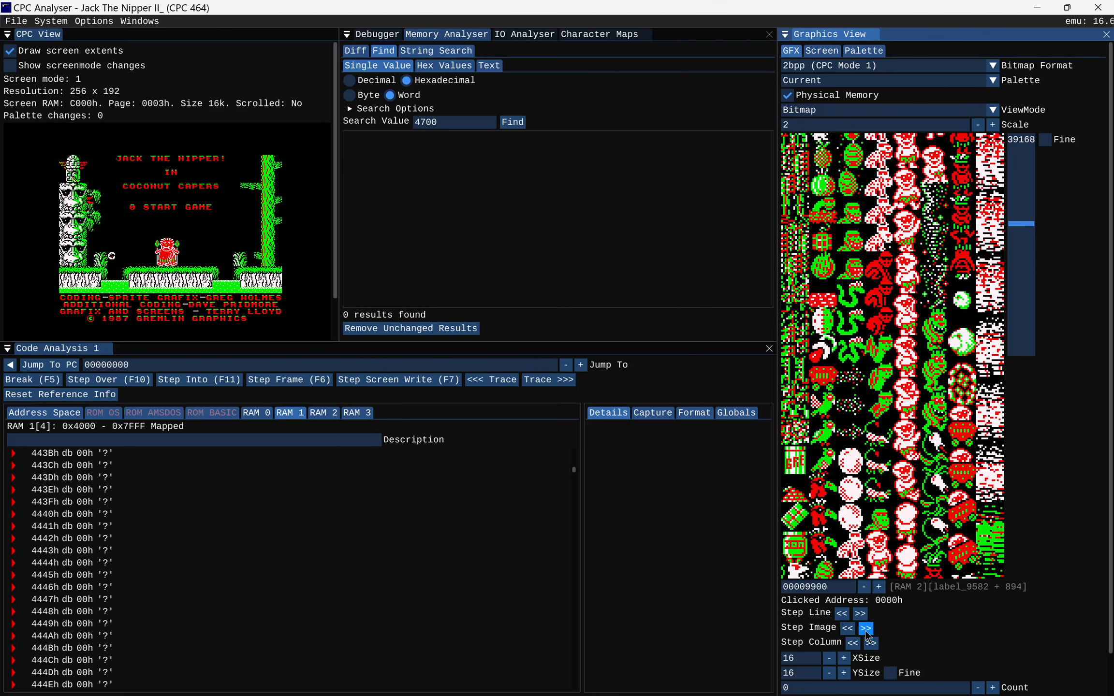
click(865, 628)
click(865, 628)
click(865, 628)
click(865, 628)
click(866, 629)
click(865, 628)
click(865, 628)
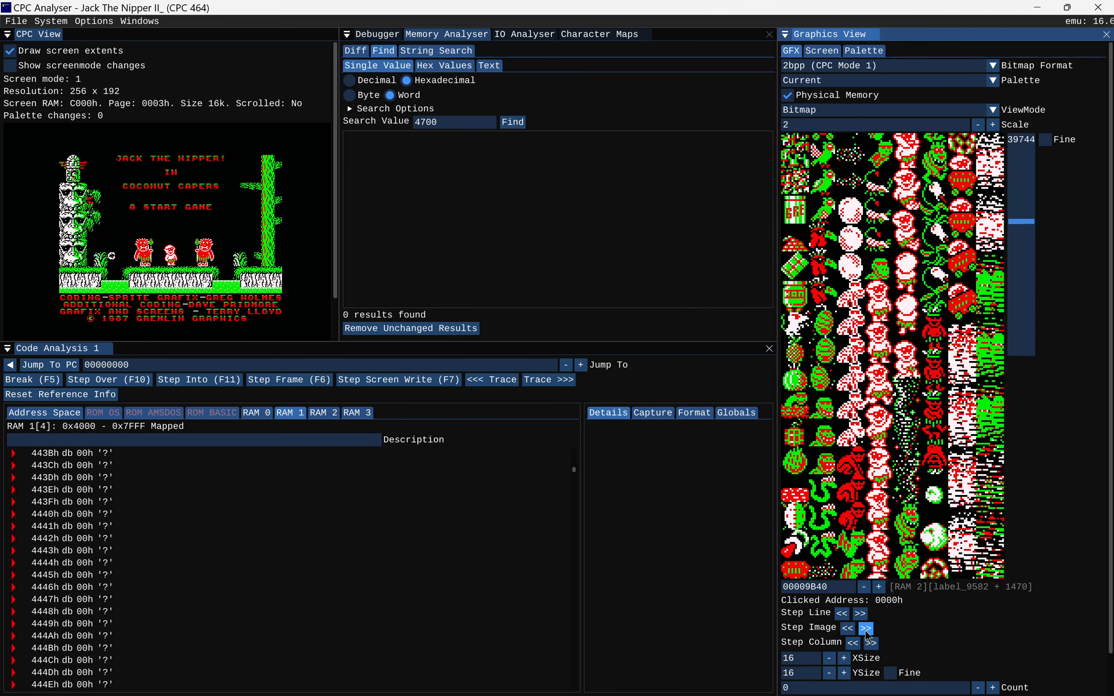
click(865, 629)
click(865, 628)
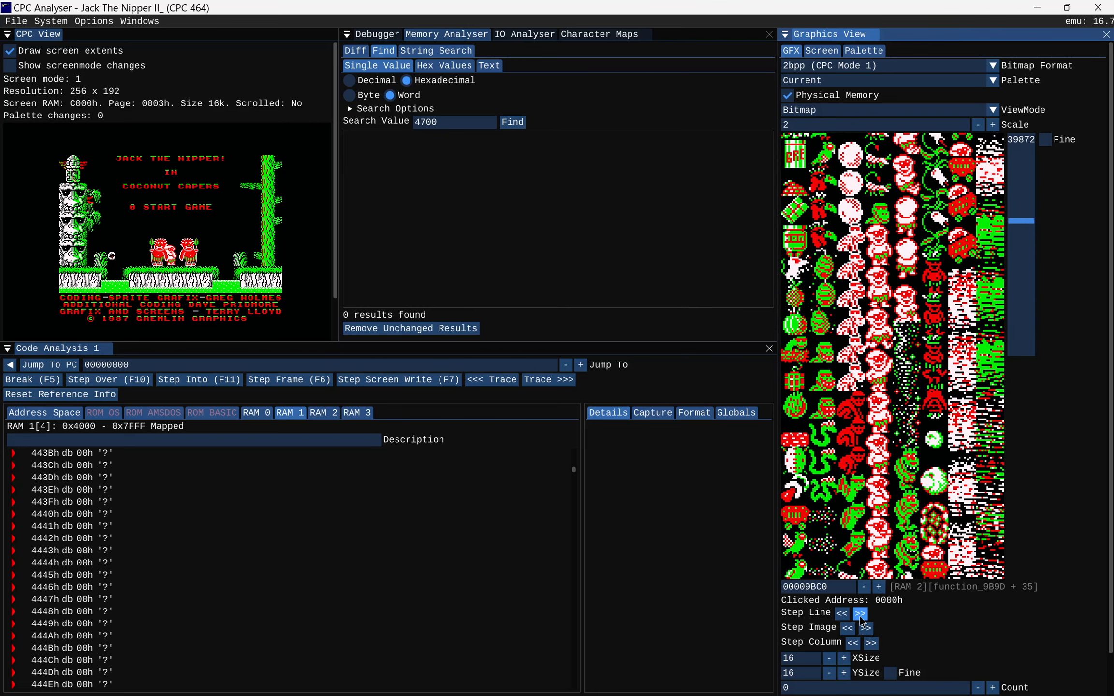
click(859, 614)
click(860, 614)
click(860, 613)
click(860, 614)
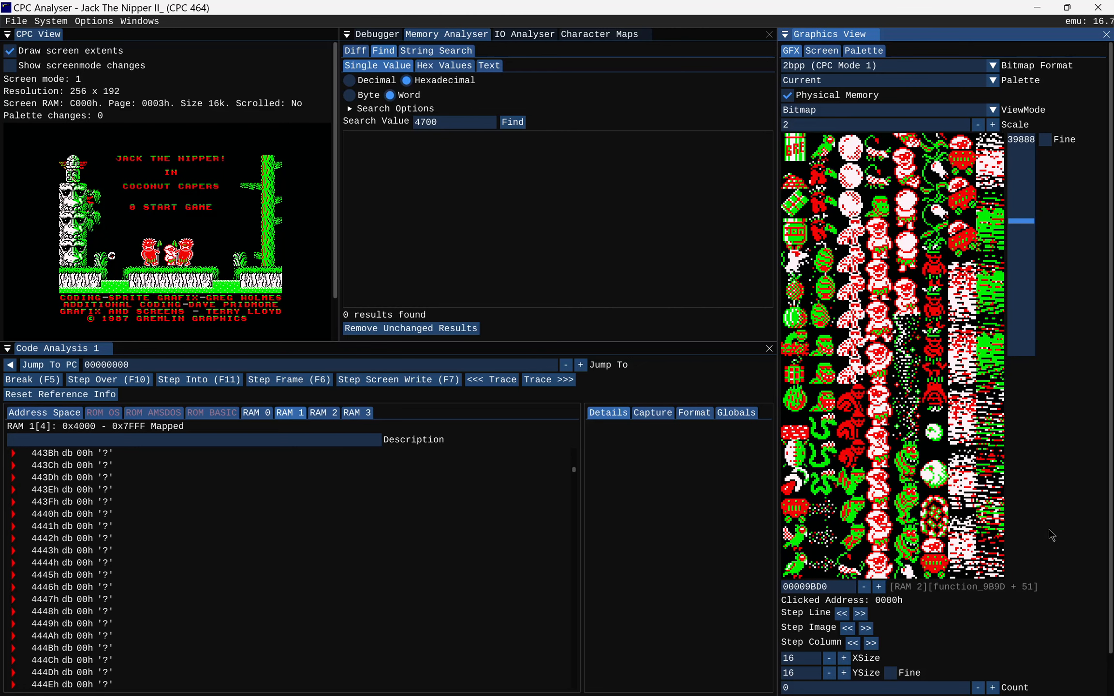
Step: Set the image count to 51 for the 16x16 object sprites
scroll(1075, 520, down, 1)
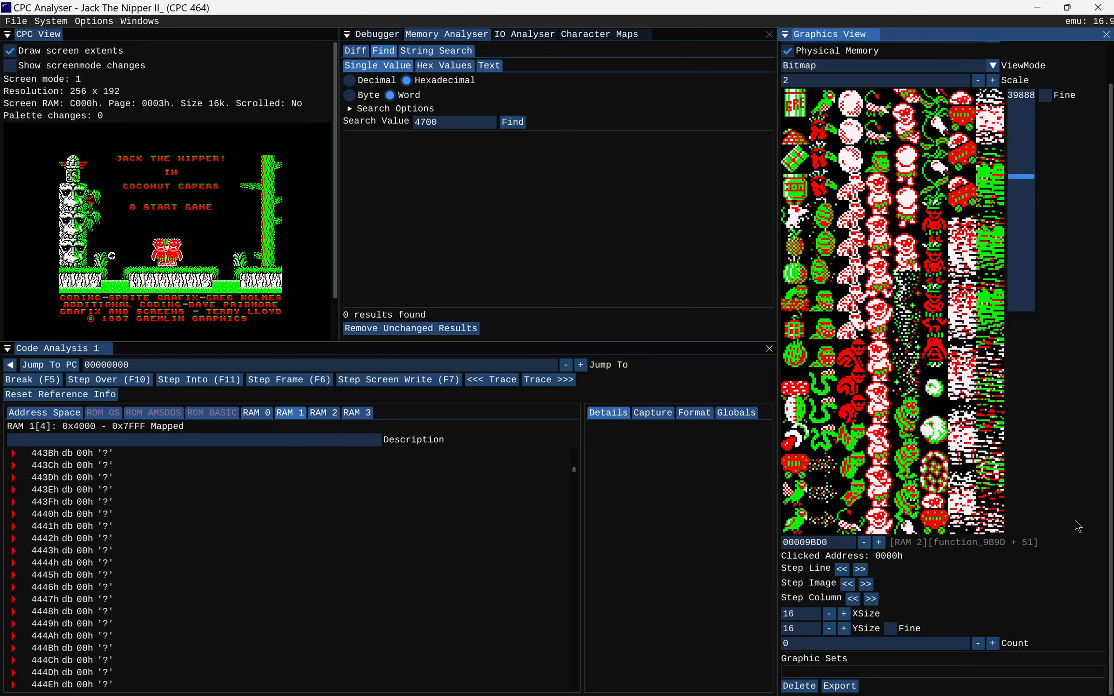
click(992, 643)
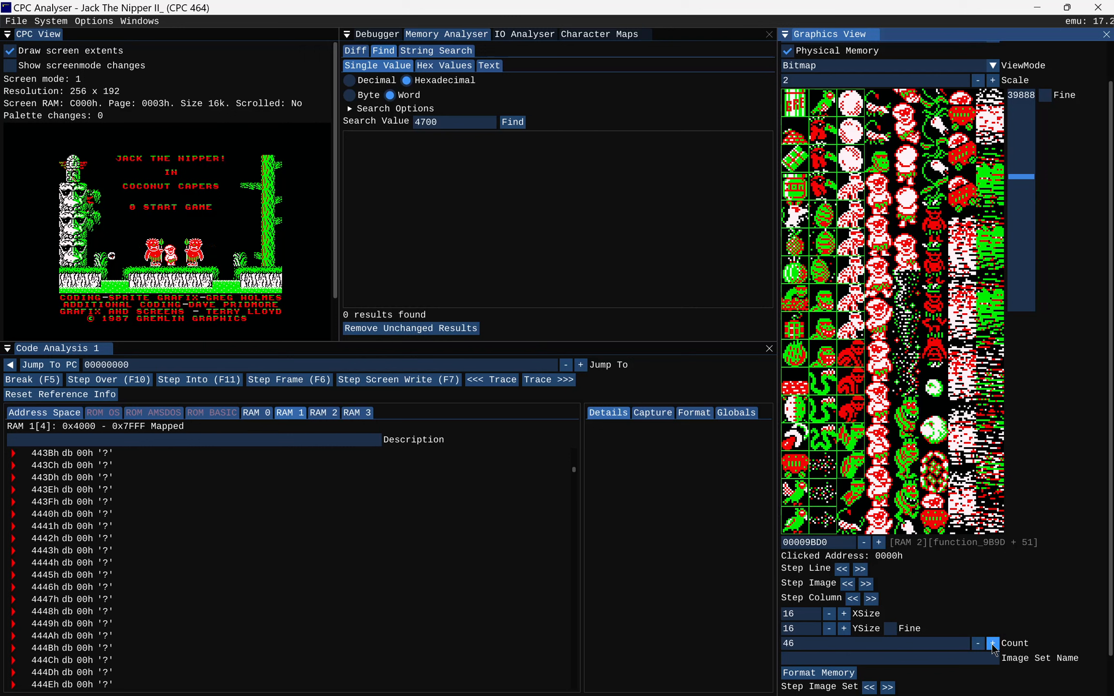
click(992, 644)
click(992, 644)
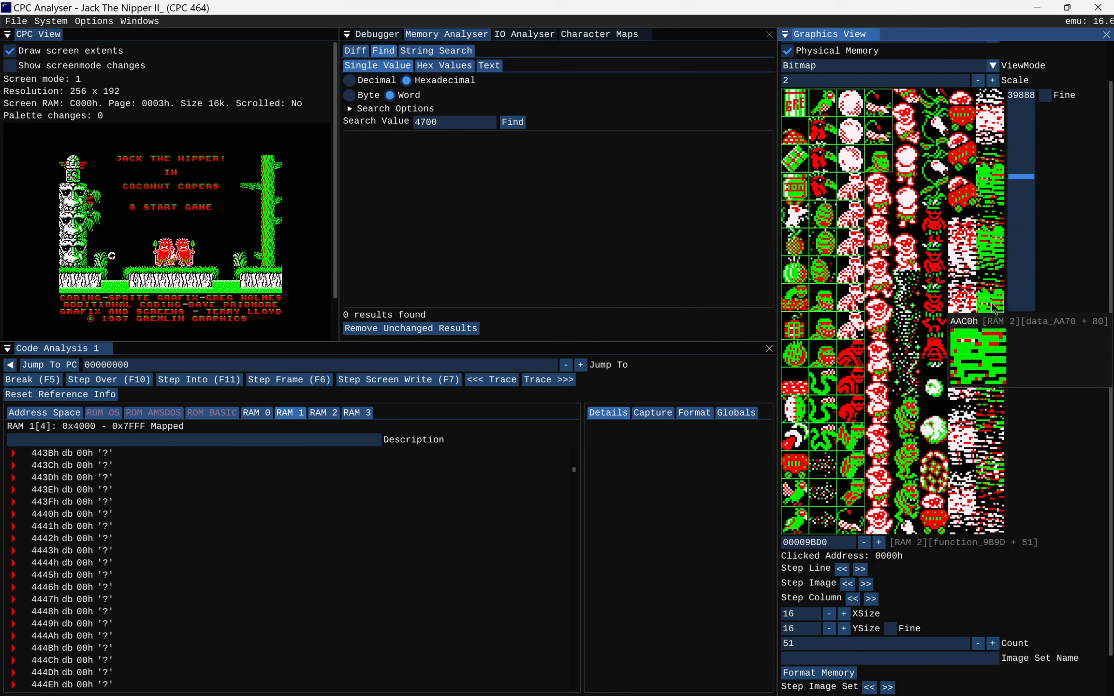
Step: Format the memory as image set object_16x16 and preview its images up to item 49
scroll(858, 610, down, 1)
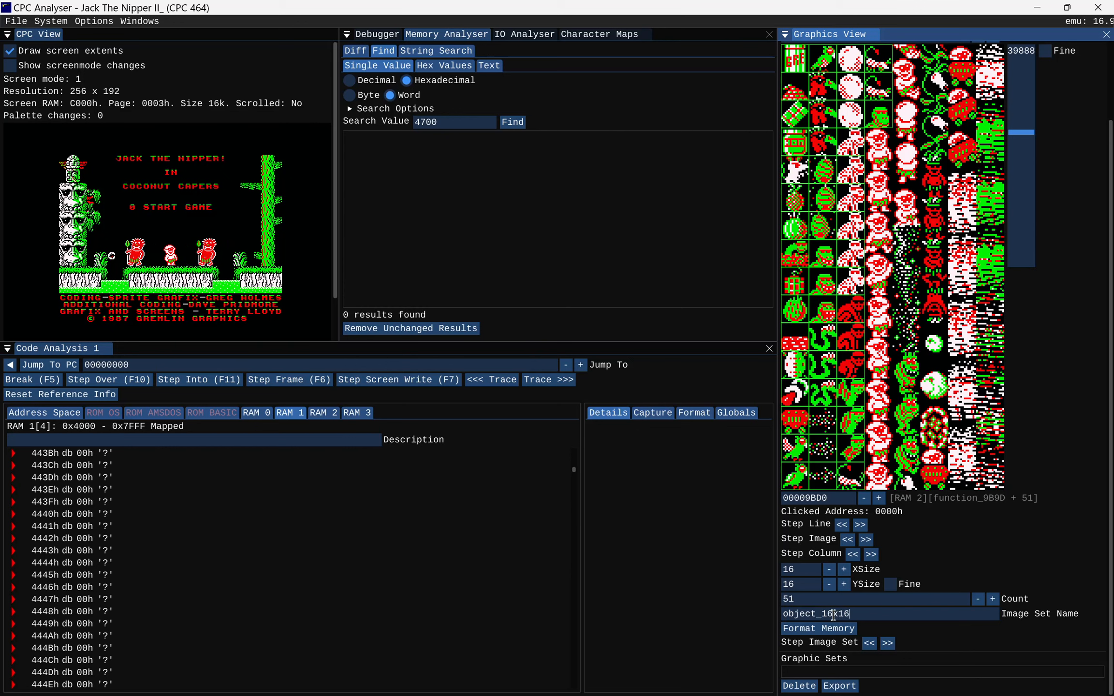
click(839, 629)
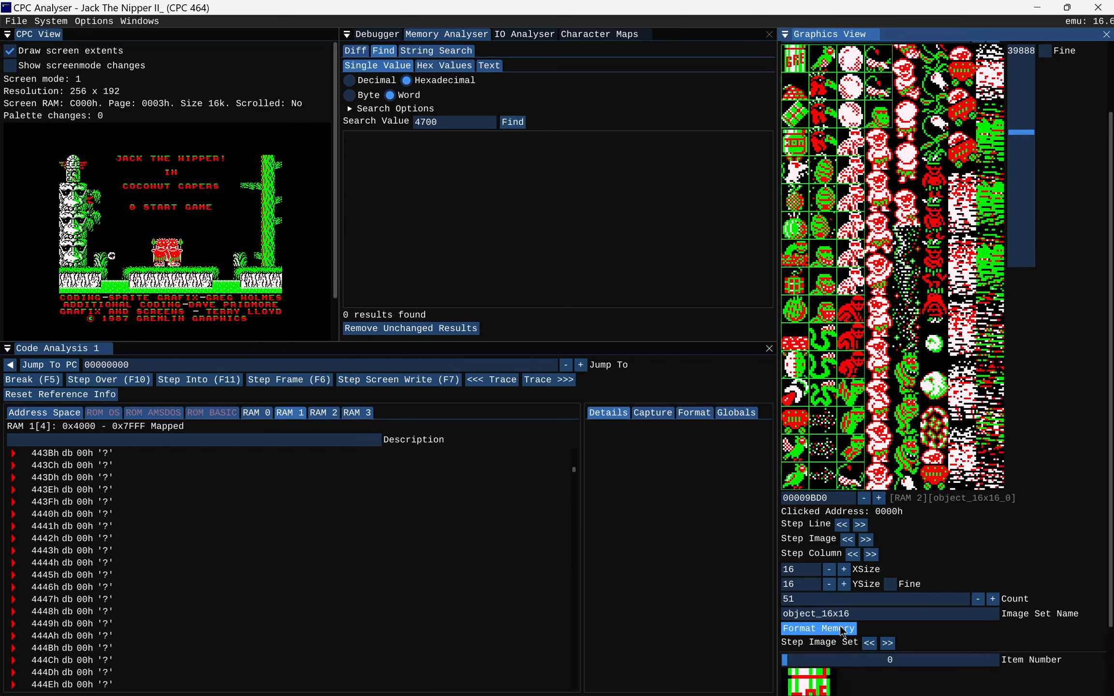
scroll(909, 523, down, 2)
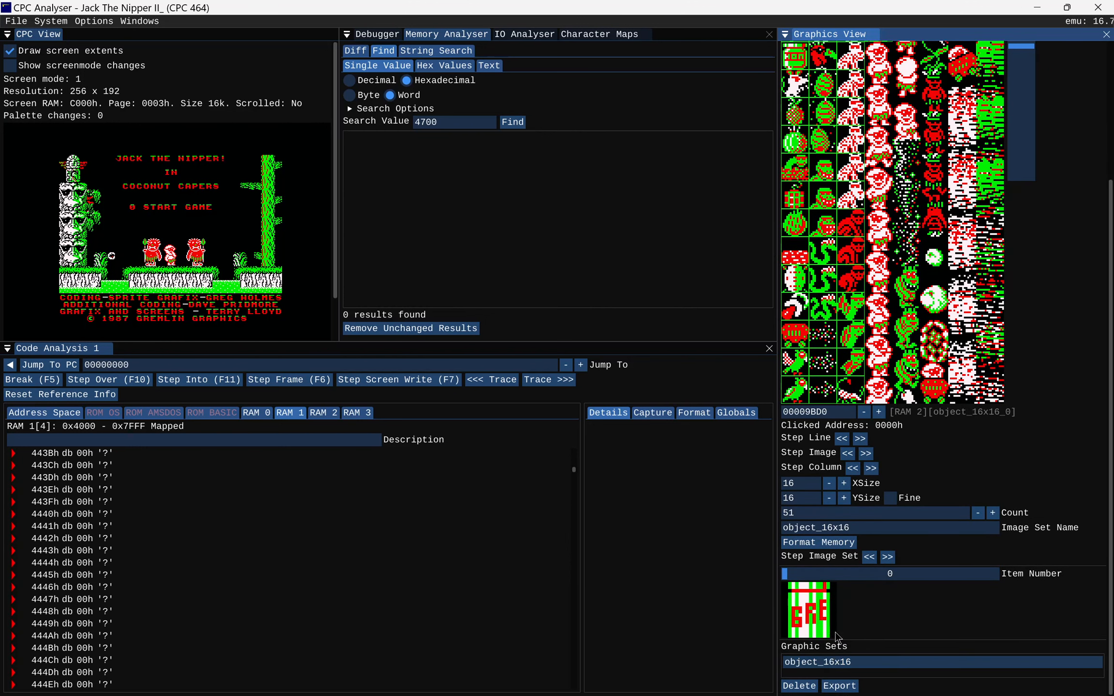
drag(785, 571, 997, 575)
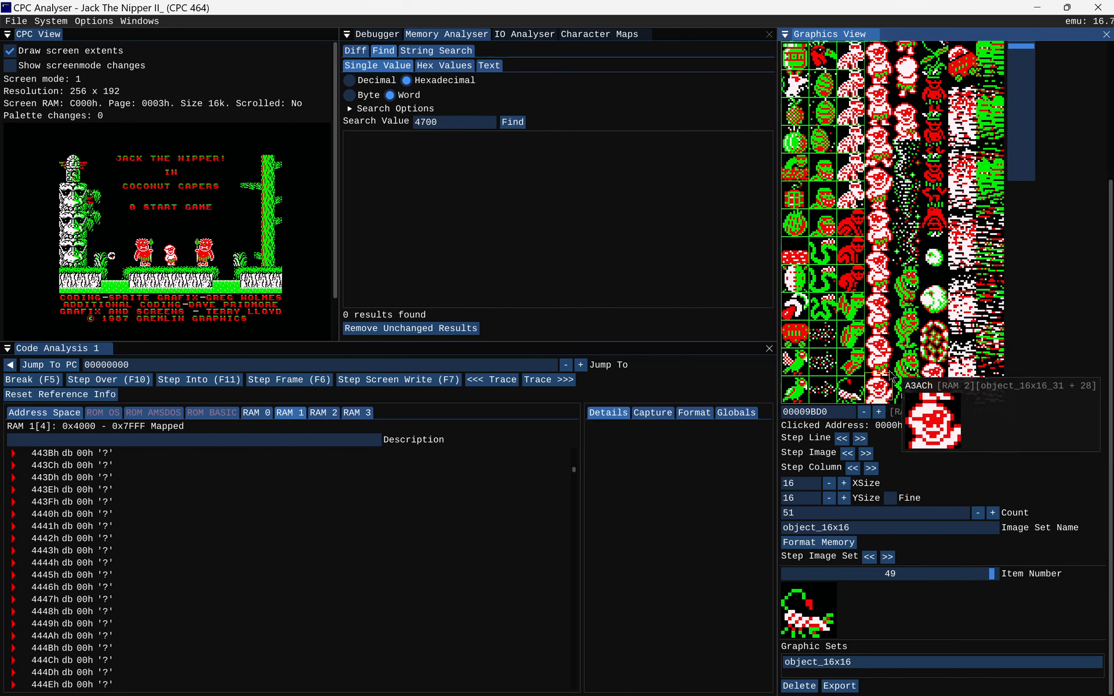
Step: Move the bitmap view's start past the formatted object set to address A890, where the character sprites begin
scroll(1027, 247, up, 4)
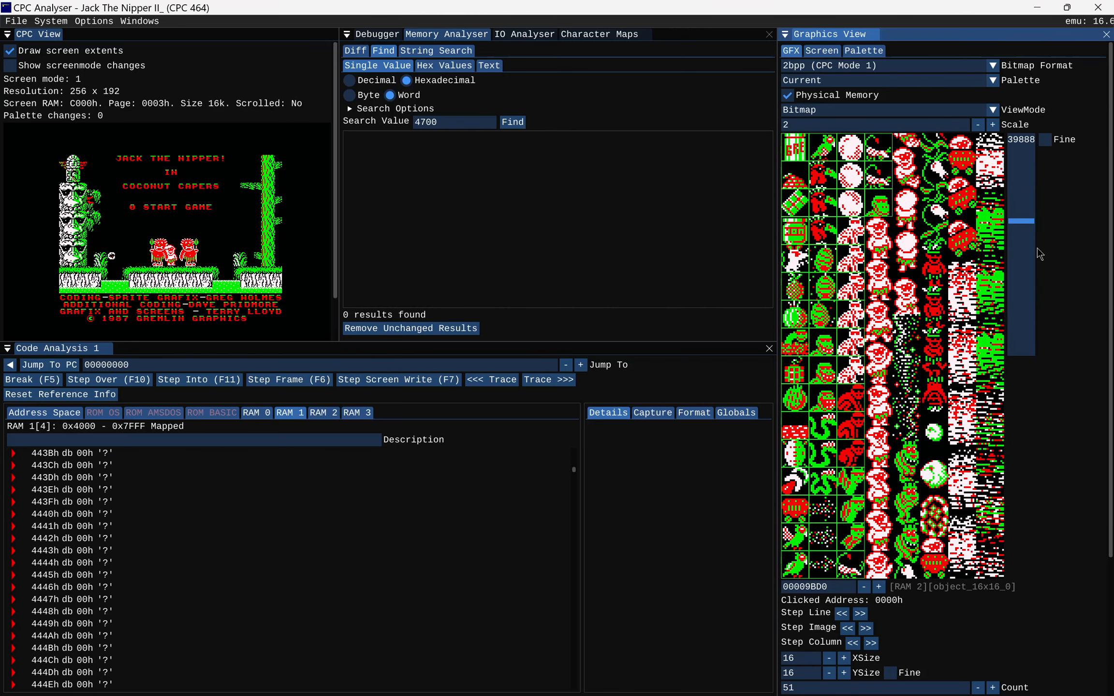
scroll(1024, 262, up, 2)
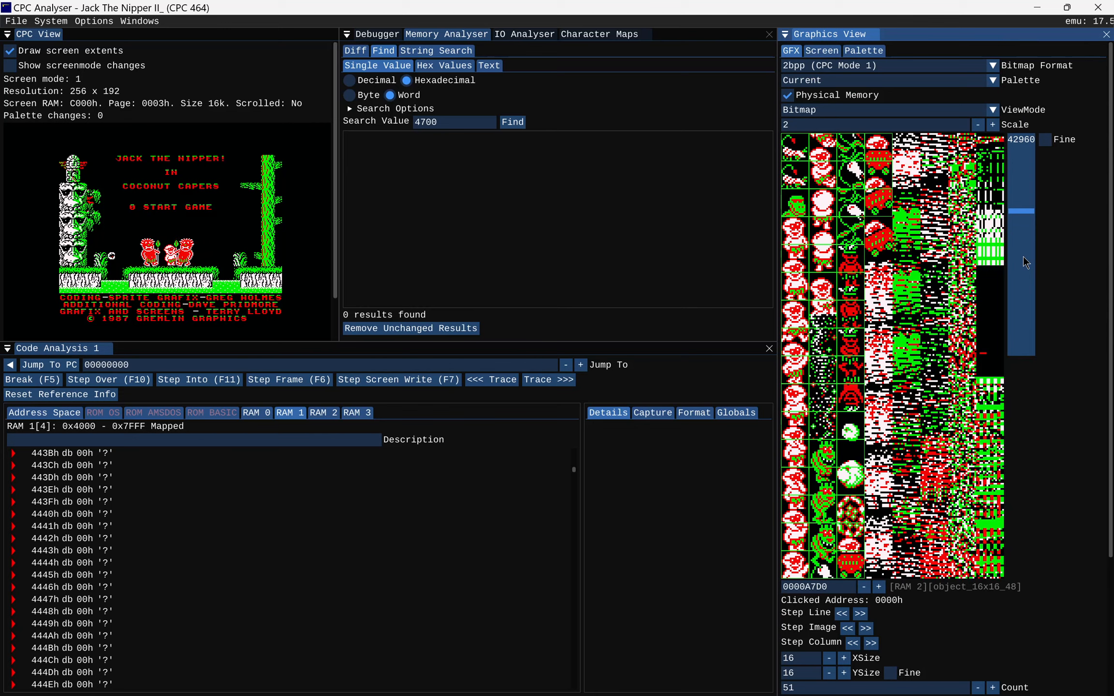
click(865, 629)
click(866, 629)
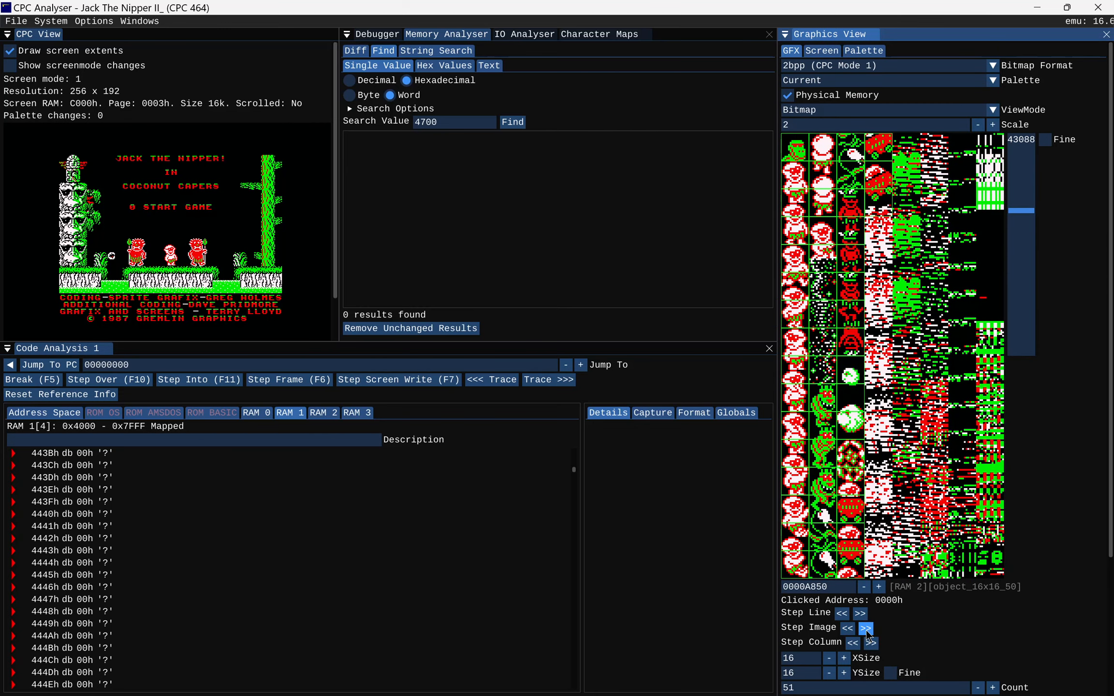
click(866, 629)
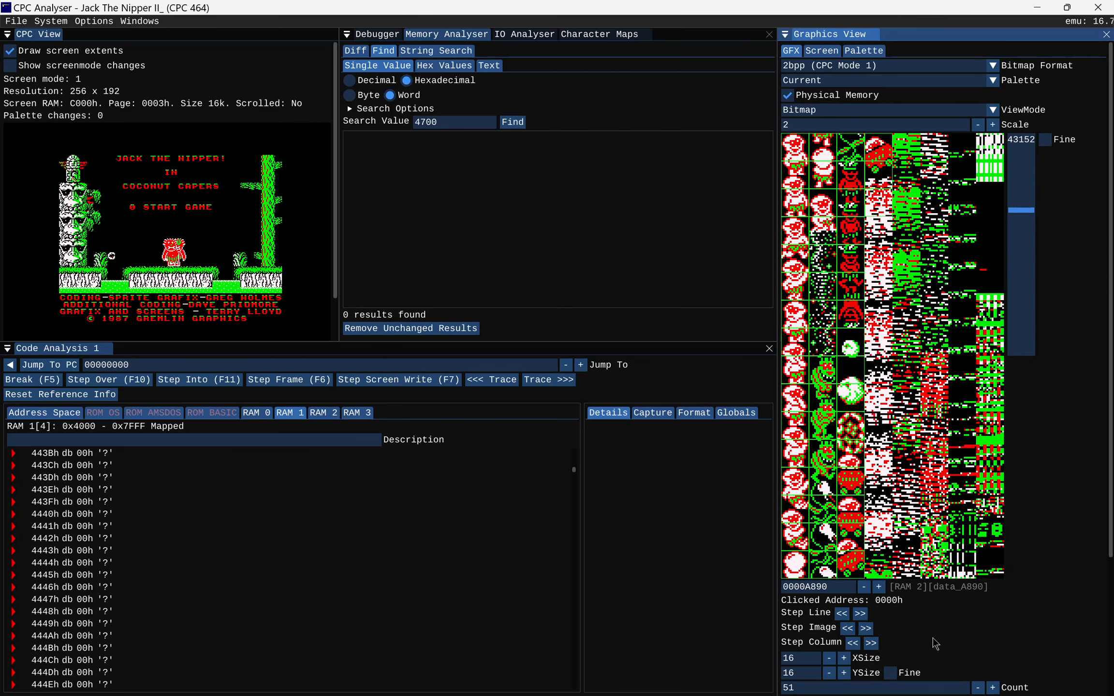
Step: Set the image height to 24 and reduce the image count to 13 for the character sprites
scroll(1000, 618, down, 1)
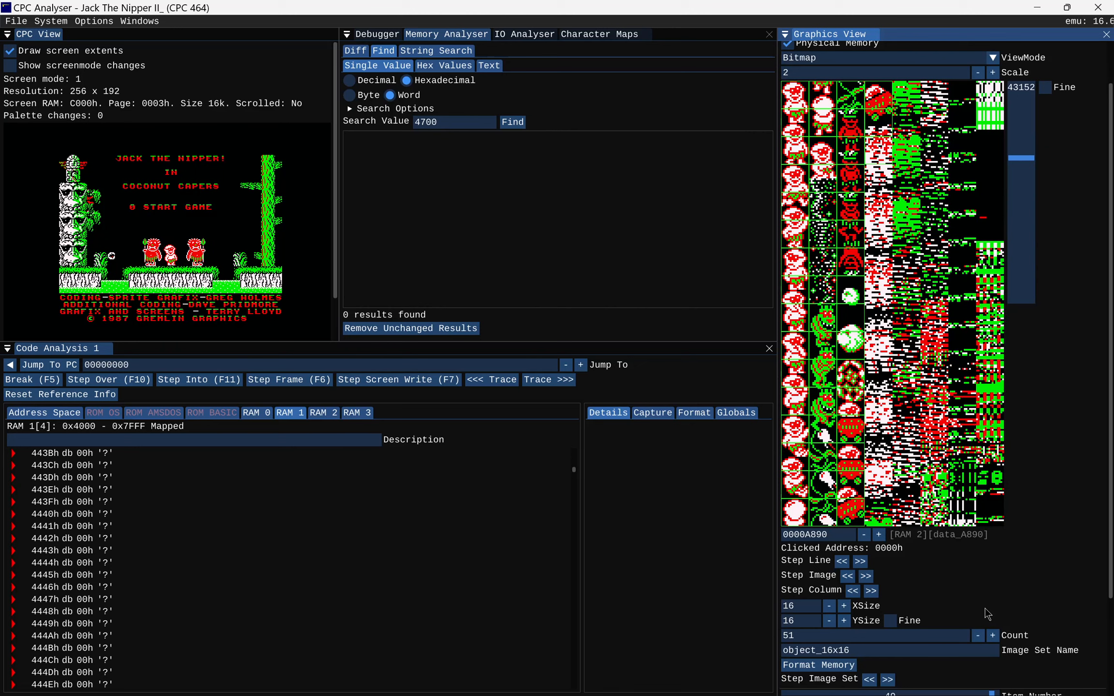
click(843, 621)
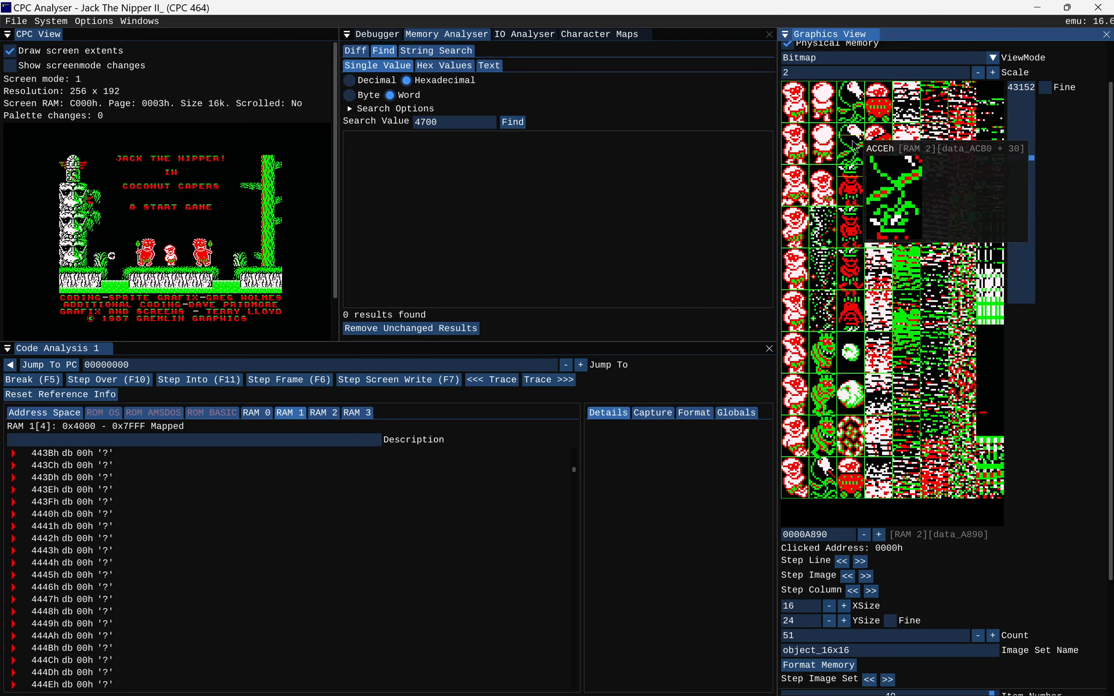
click(978, 636)
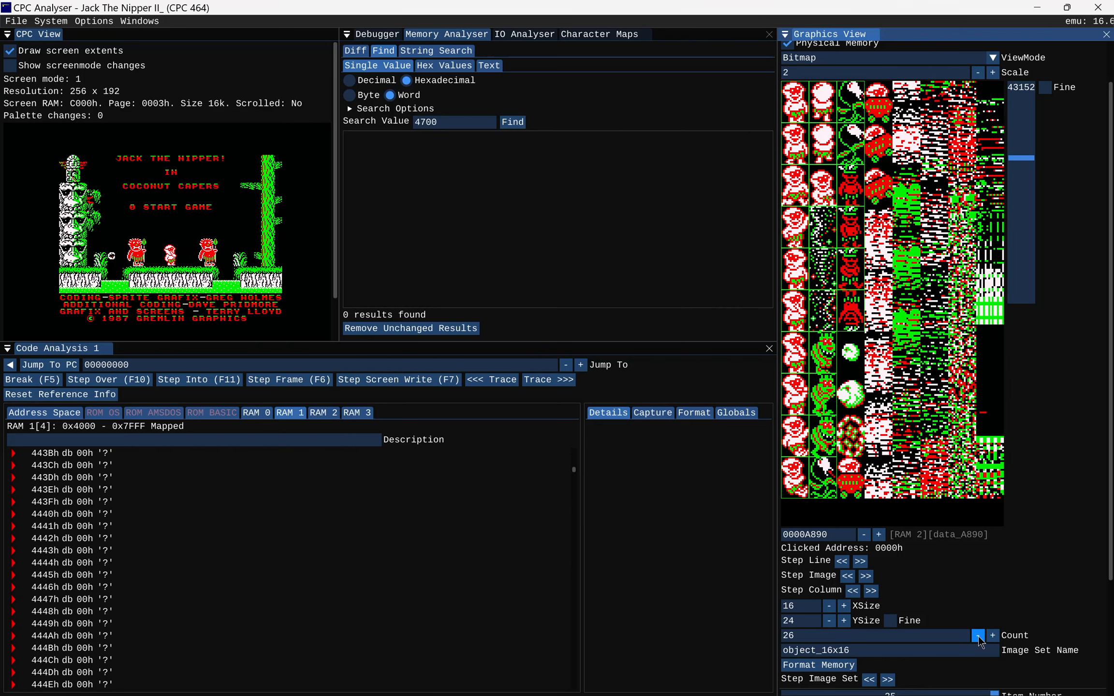
click(978, 636)
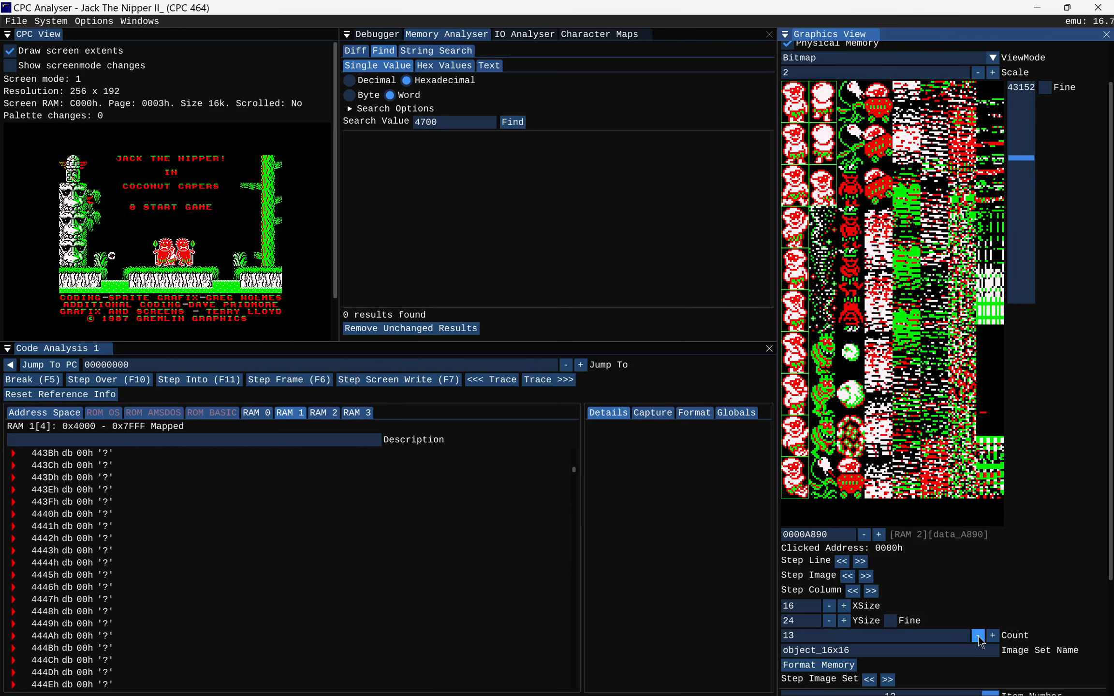
Step: Name the image set jack_16x24 and format the 13 character sprites in memory under that name
scroll(1049, 554, down, 3)
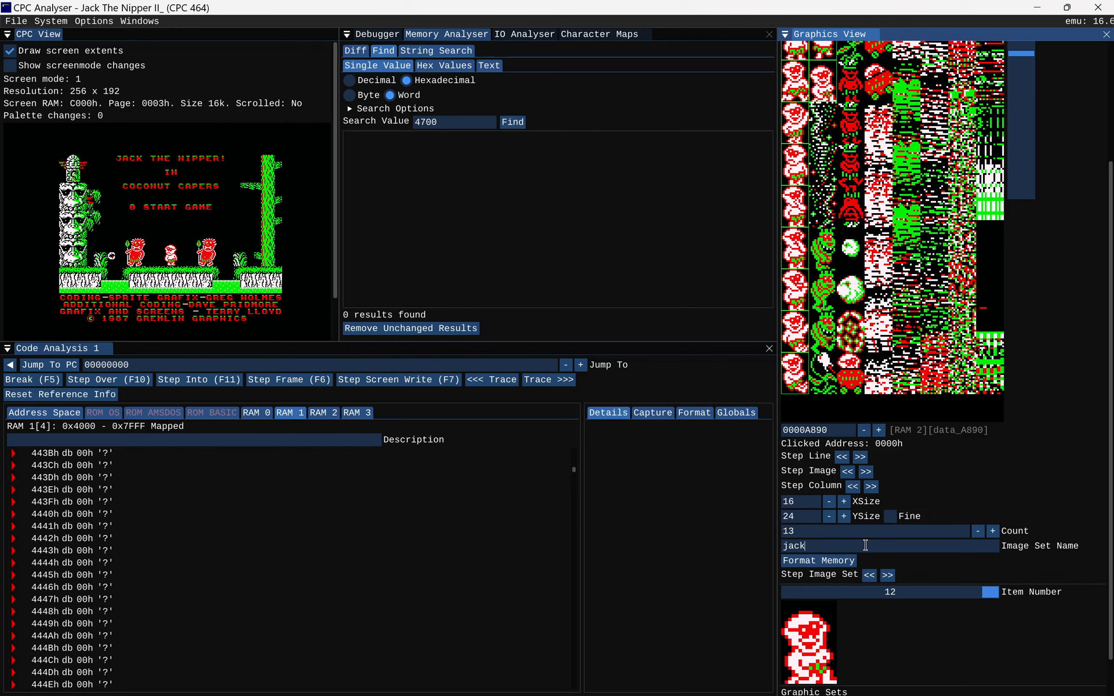
text(24)
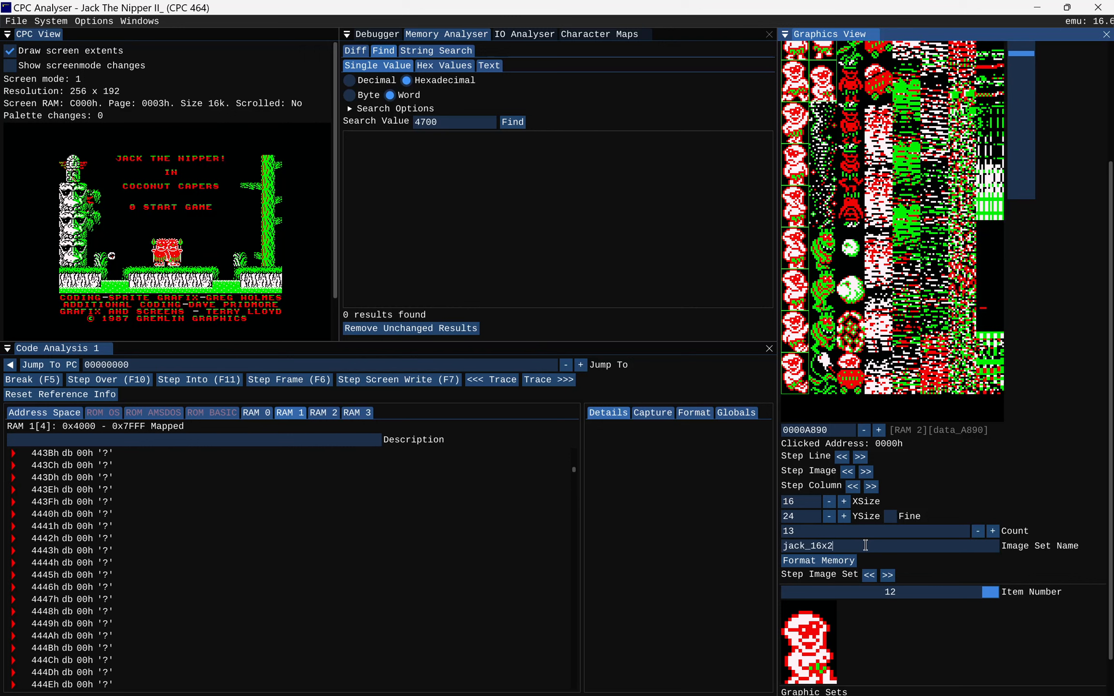
click(815, 561)
scroll(1046, 512, down, 1)
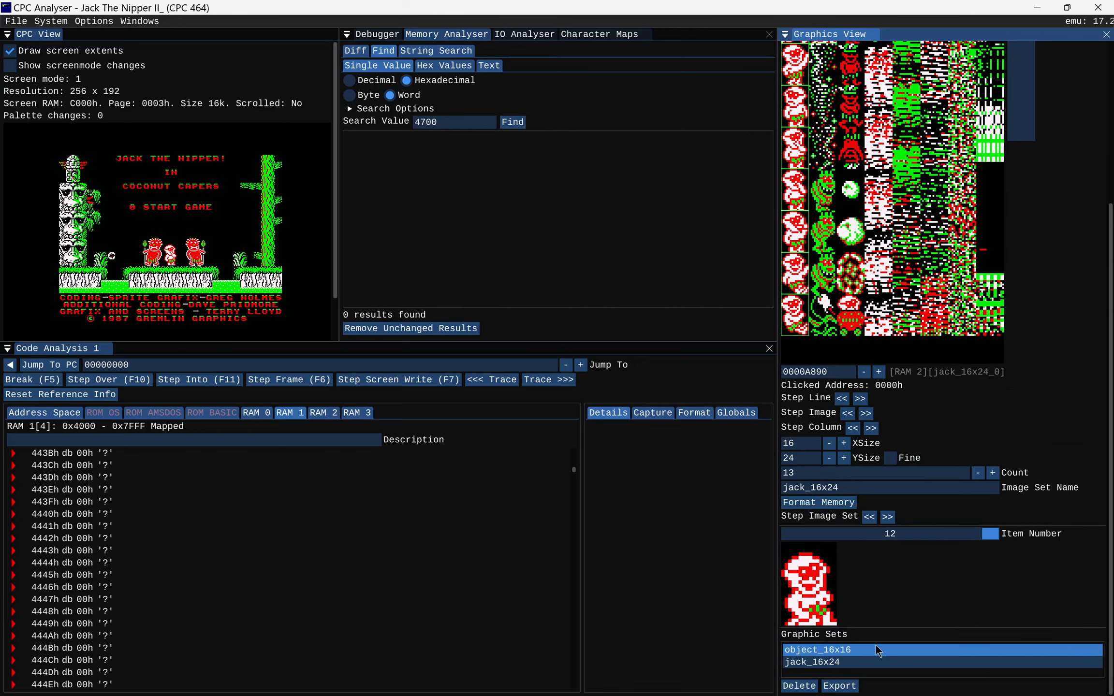
Step: Examine the formatted bitmaps of the object_16x16 and jack_16x24 graphic sets in the code analysis listing
click(841, 647)
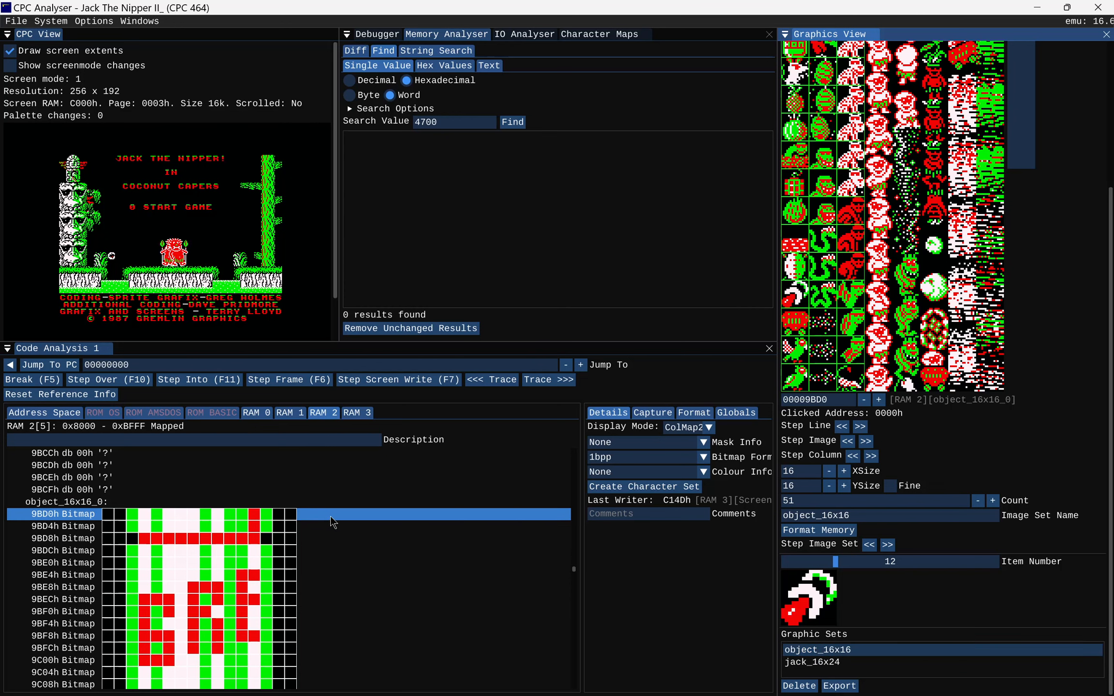
scroll(373, 536, down, 10)
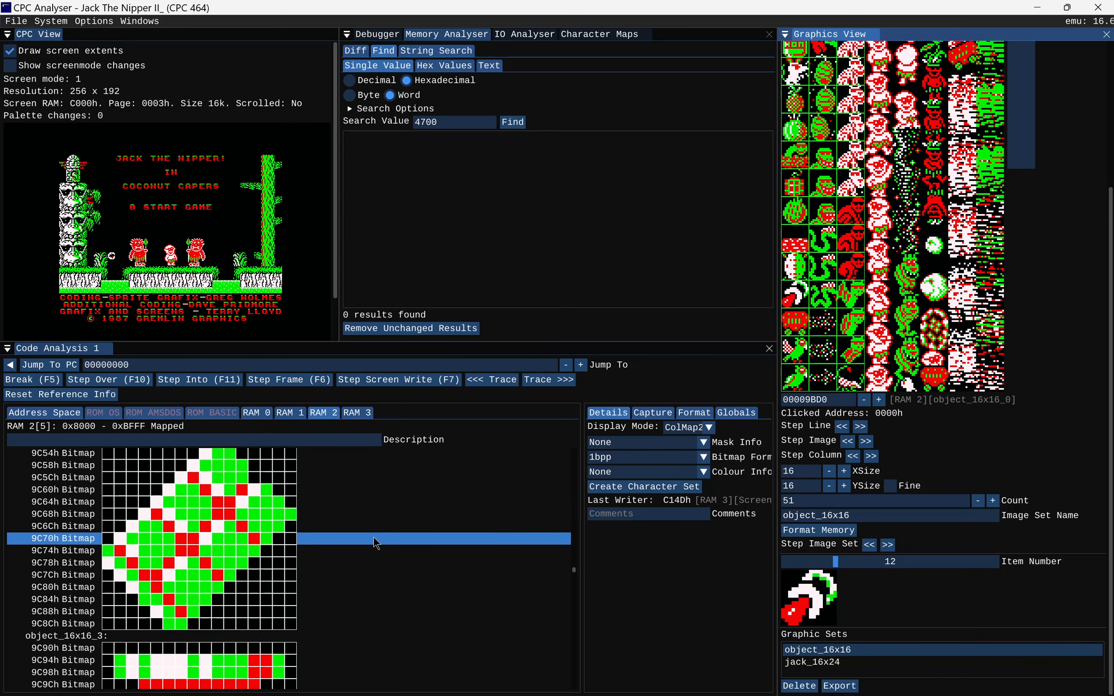
scroll(372, 537, up, 7)
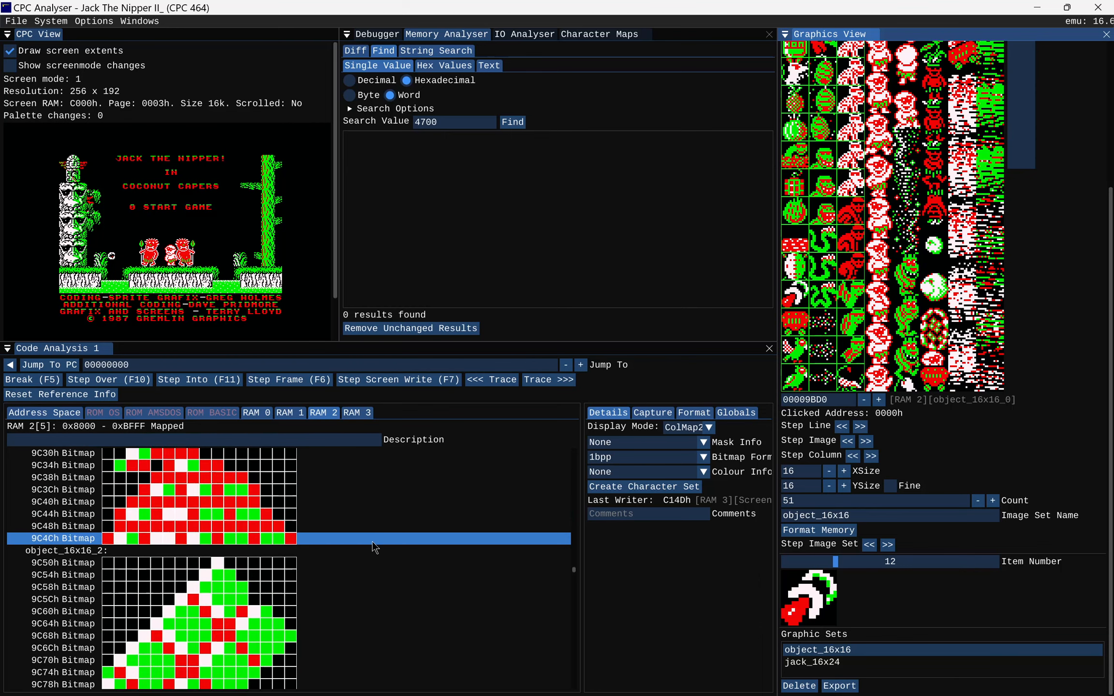
click(812, 662)
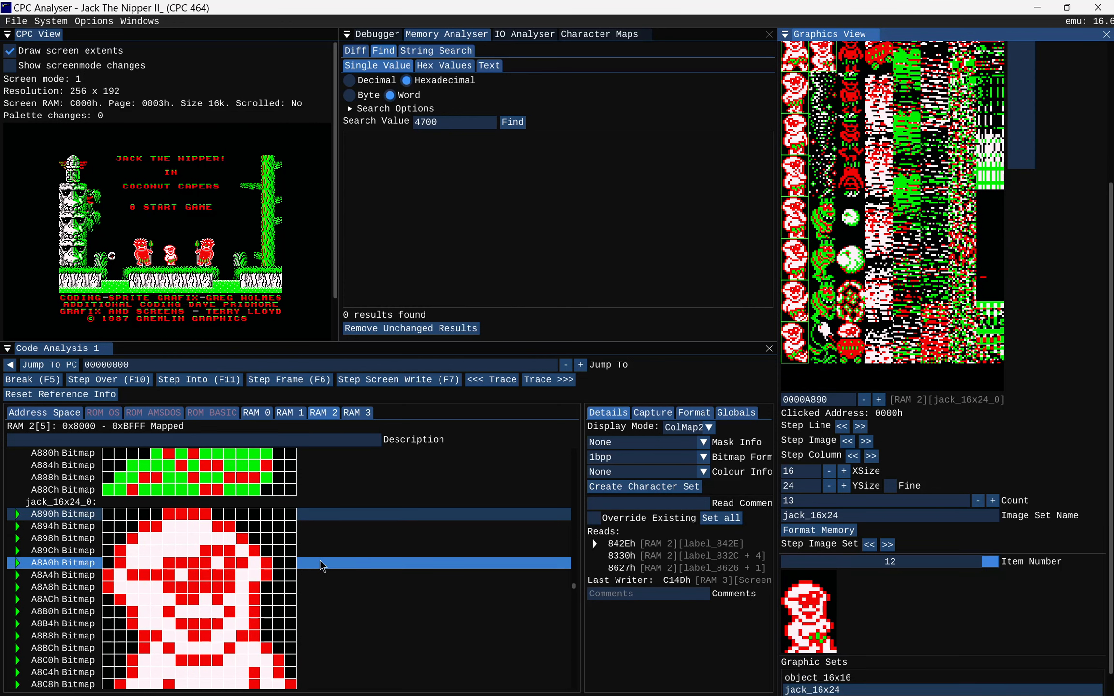
scroll(320, 567, down, 5)
scroll(320, 566, up, 5)
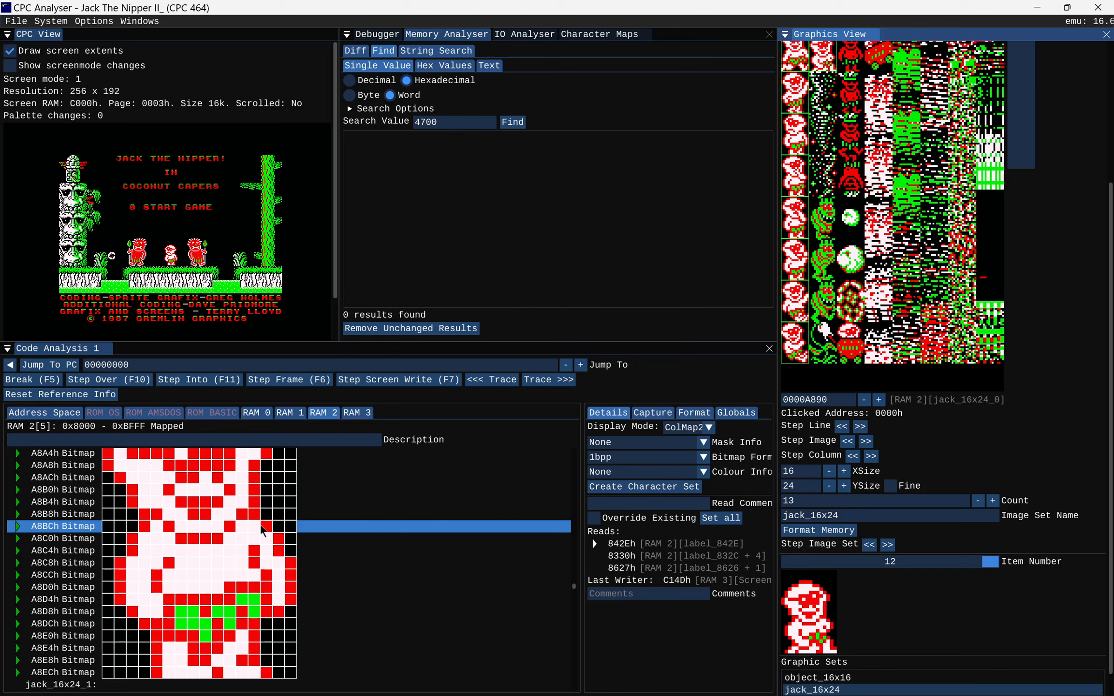
scroll(266, 531, up, 1)
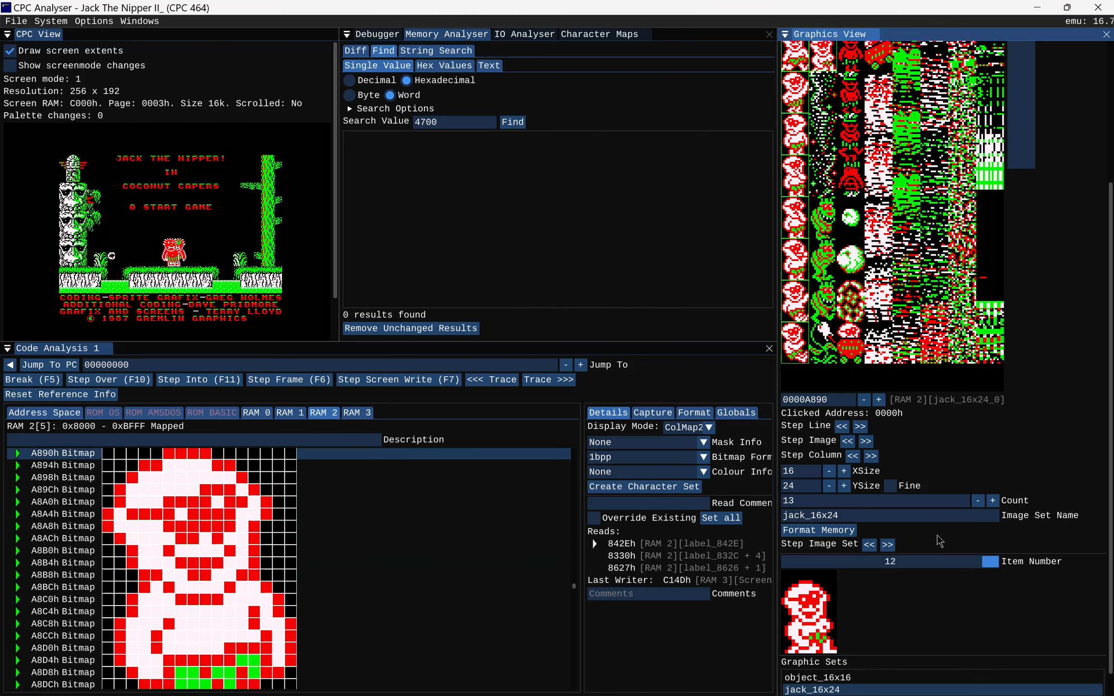
scroll(937, 549, down, 1)
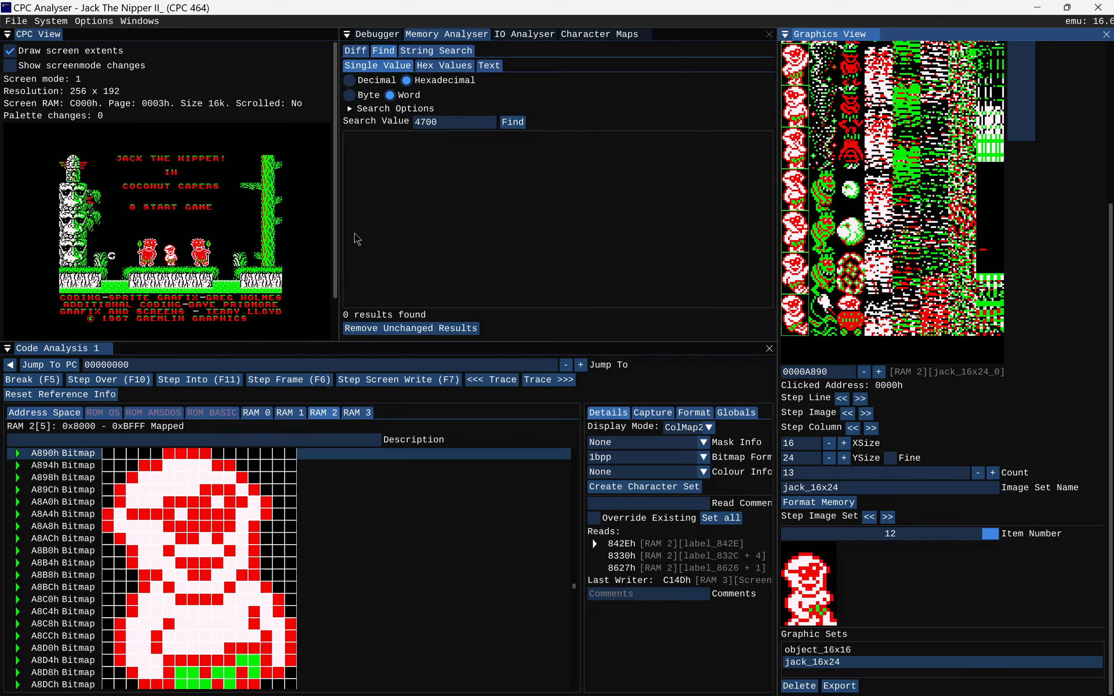
Step: Find the code that draws the game's background, and start and quit the game repeatedly to watch the screen redraw
click(267, 217)
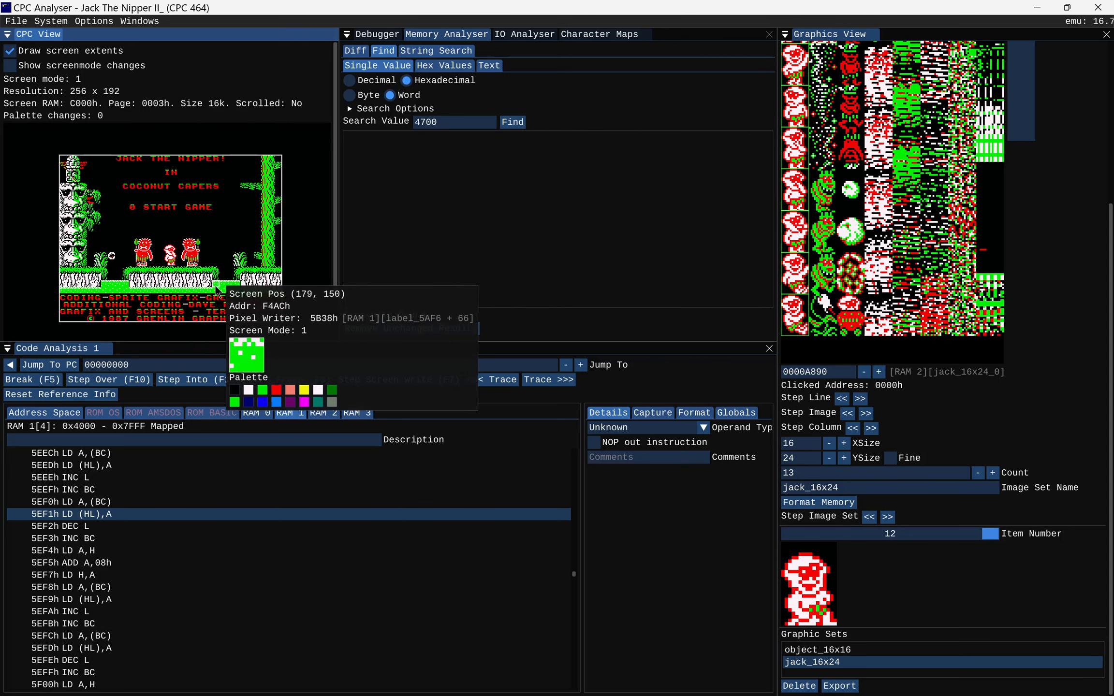
key(0)
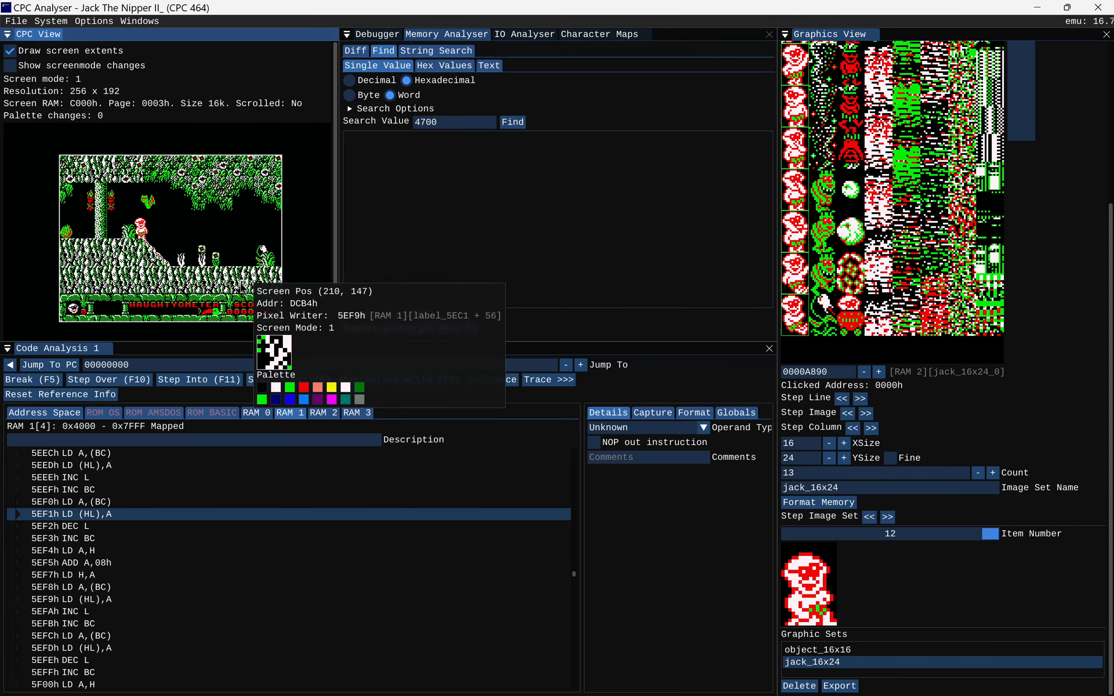
key(Escape)
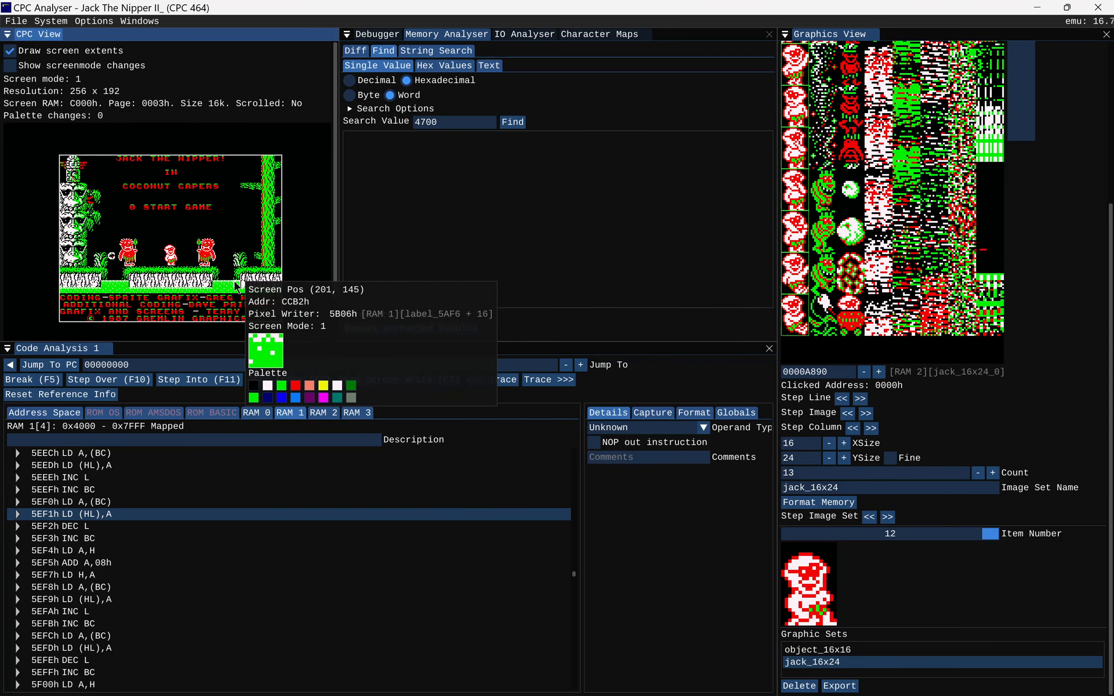
key(0)
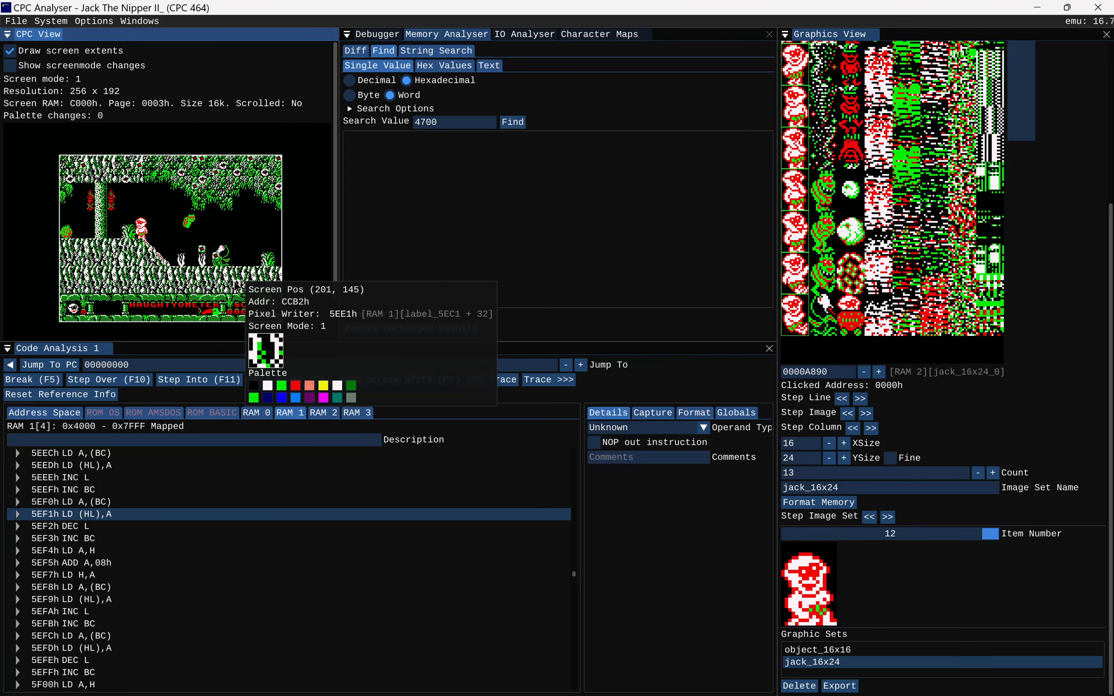
key(Escape)
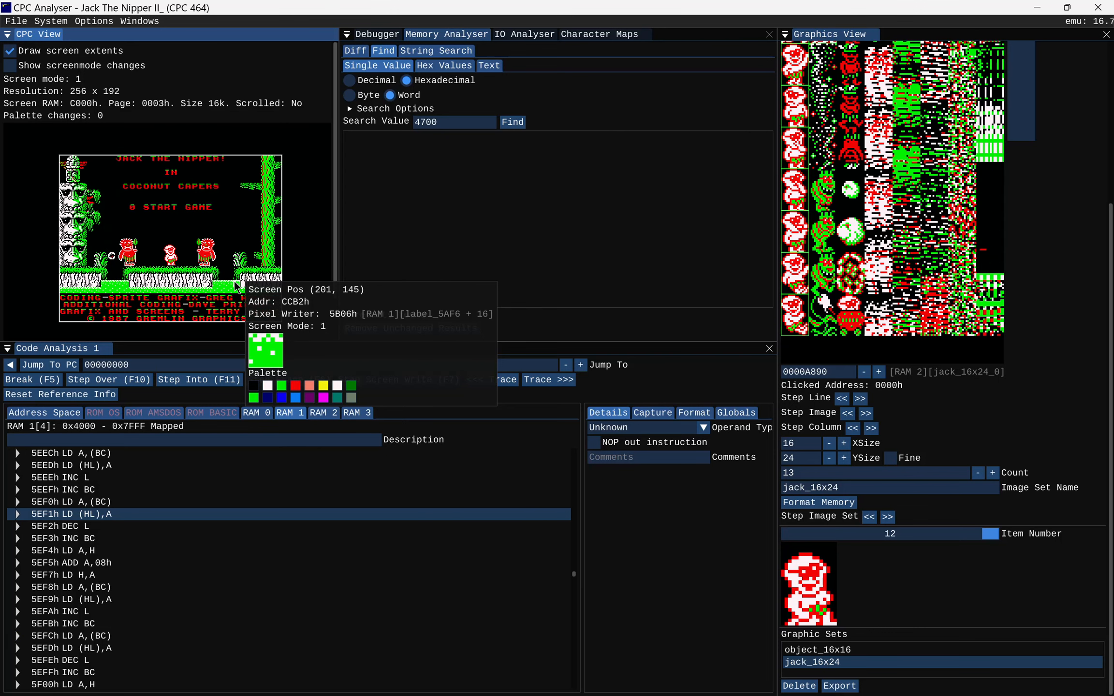
key(0)
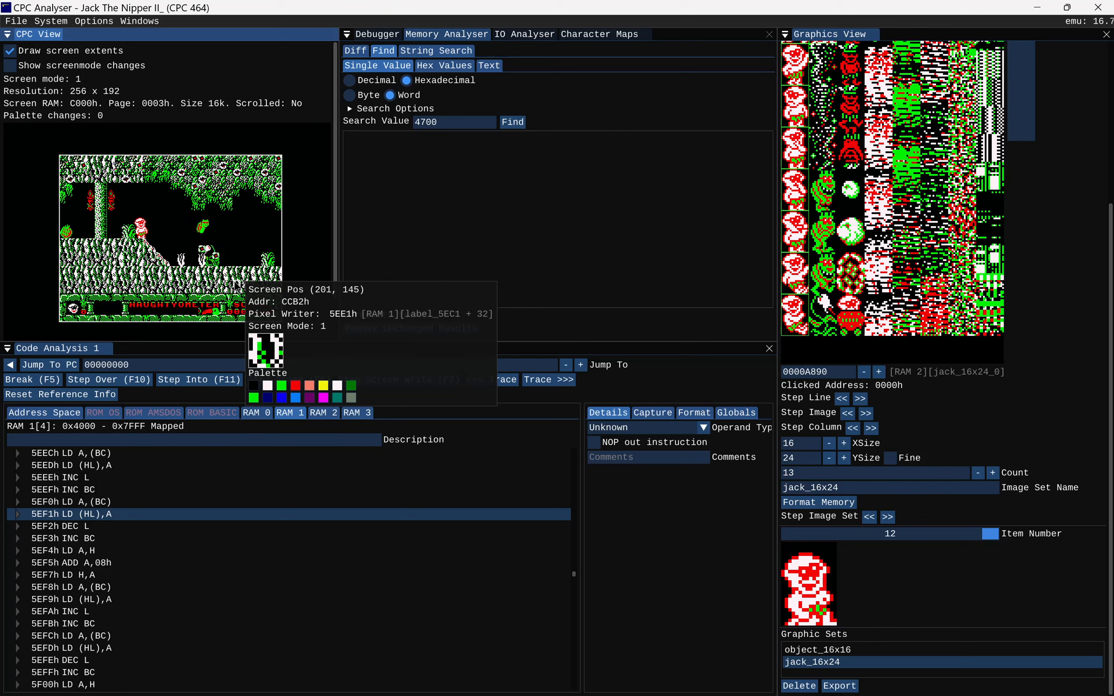
key(Escape)
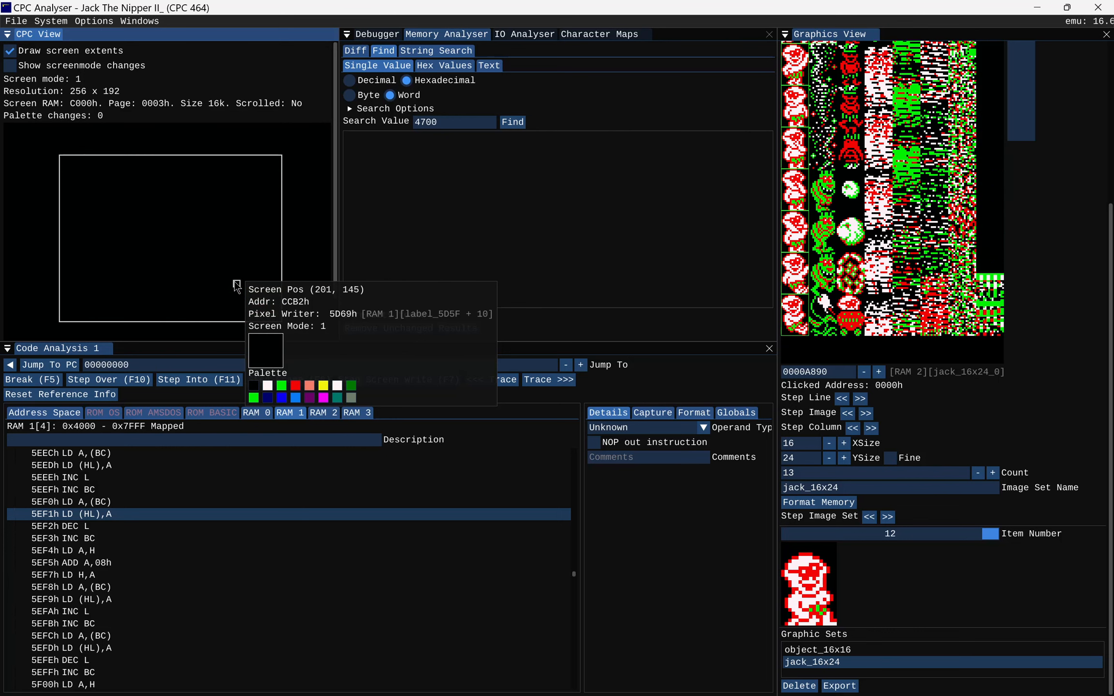
key(0)
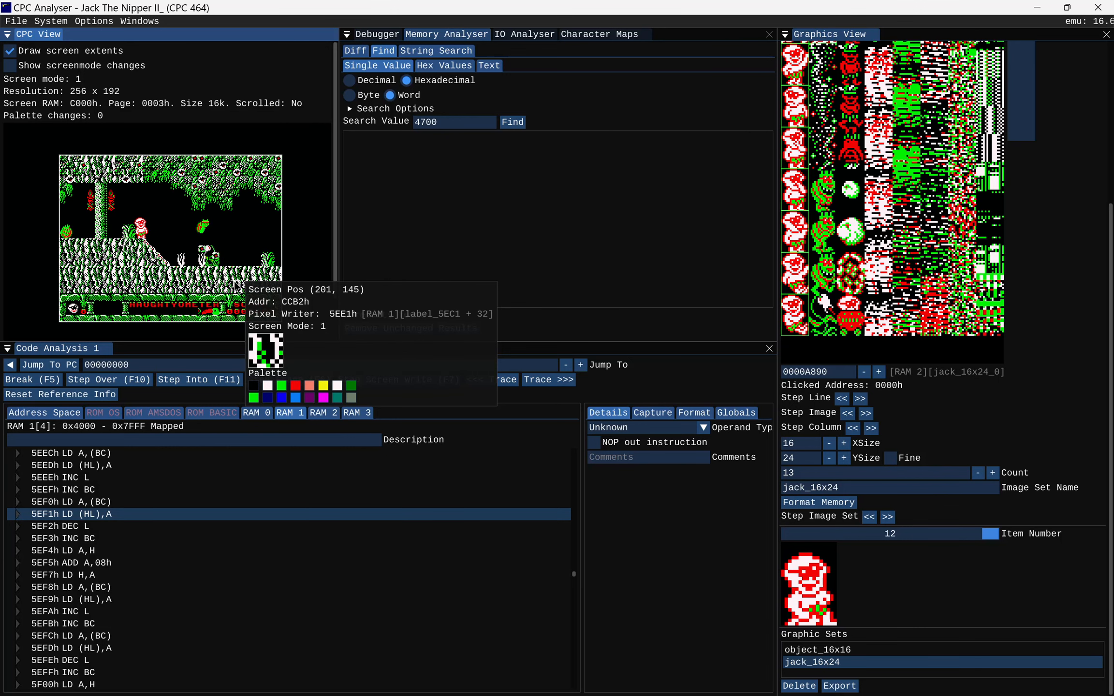
Step: Walk Jack into the neighbouring room and back to watch the rooms being drawn, and call up the game's quit prompt
key(Left)
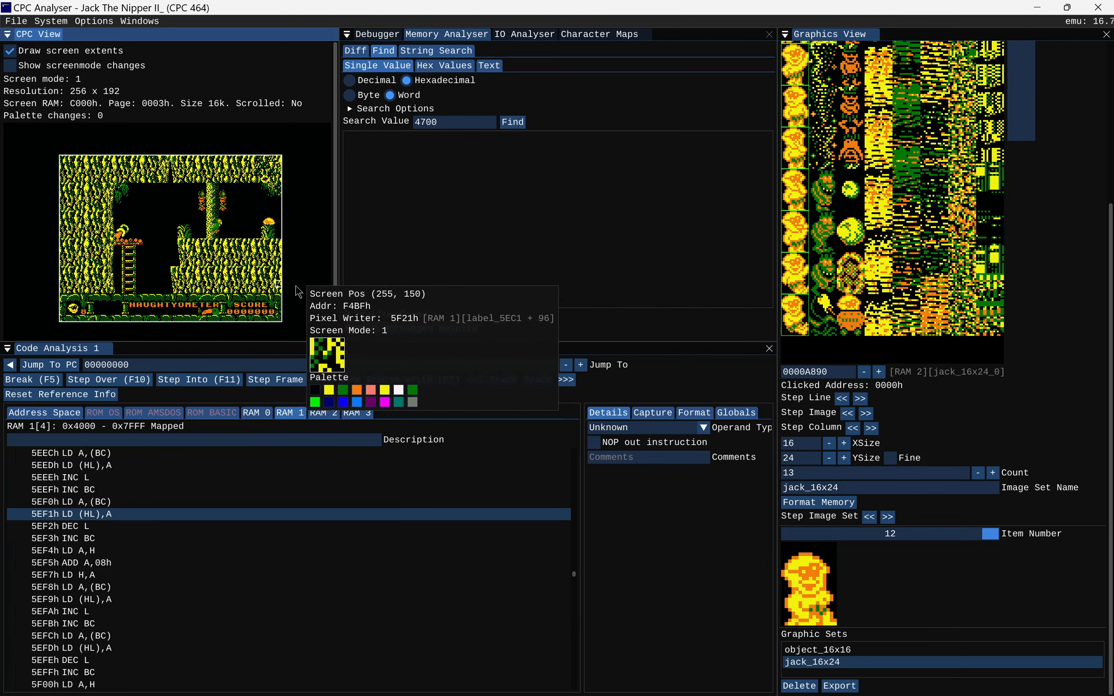
key(Right)
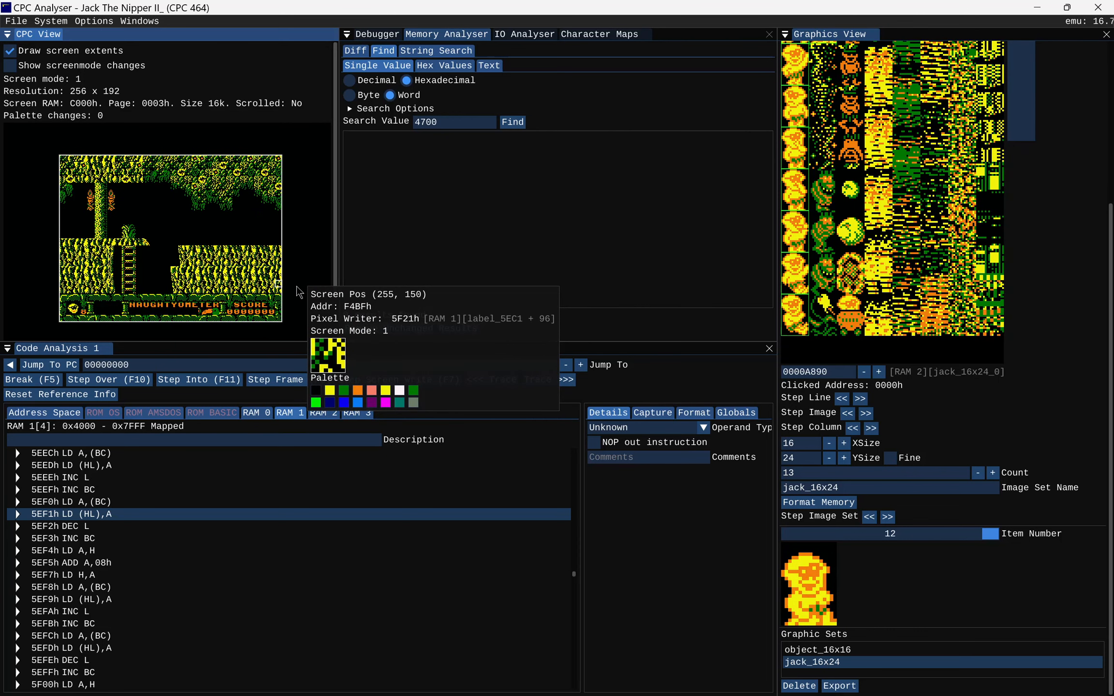
key(Escape)
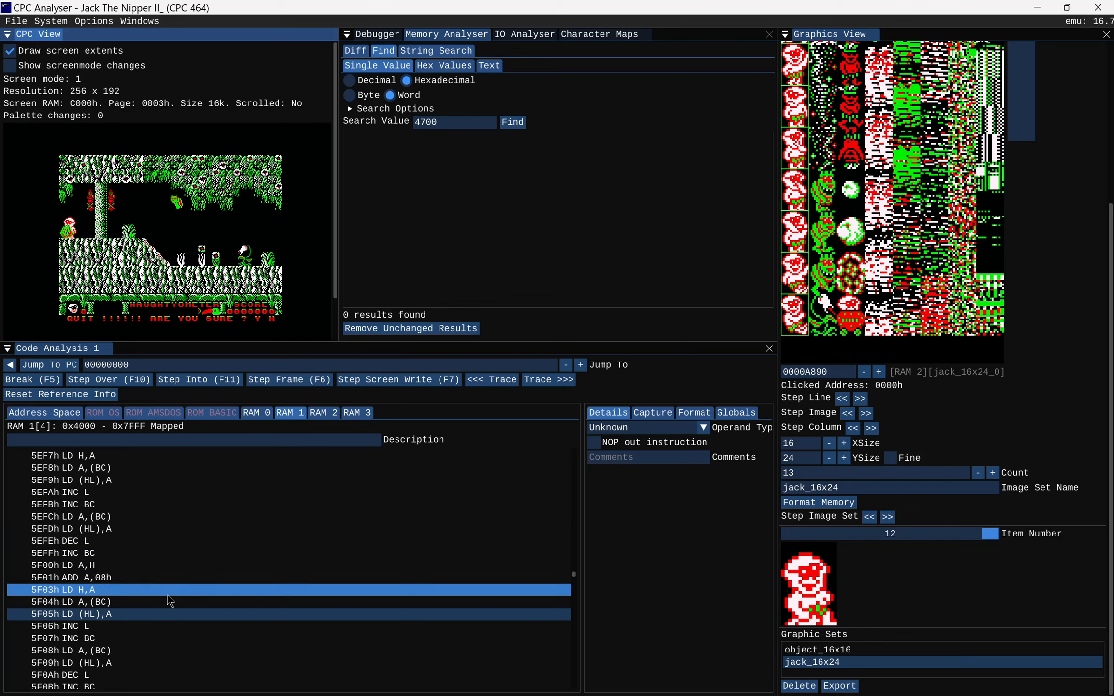
Step: Read through the background-drawing routine and trace it back to its start at label_5EC1
scroll(167, 595, down, 4)
scroll(167, 596, down, 4)
scroll(168, 597, up, 5)
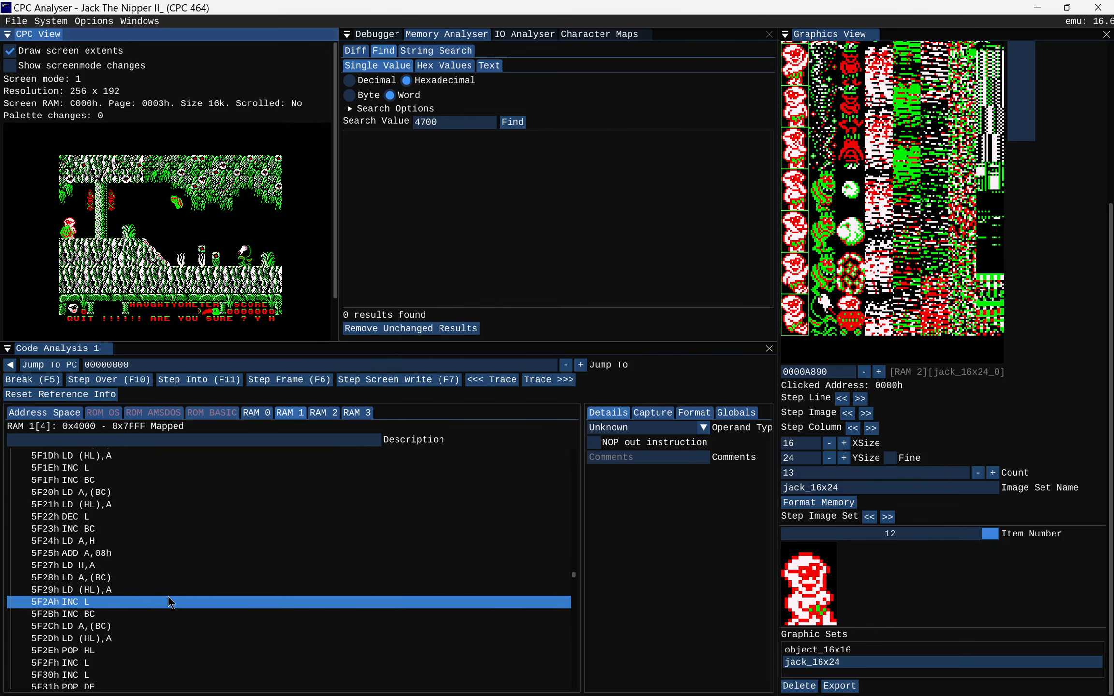
scroll(168, 597, up, 5)
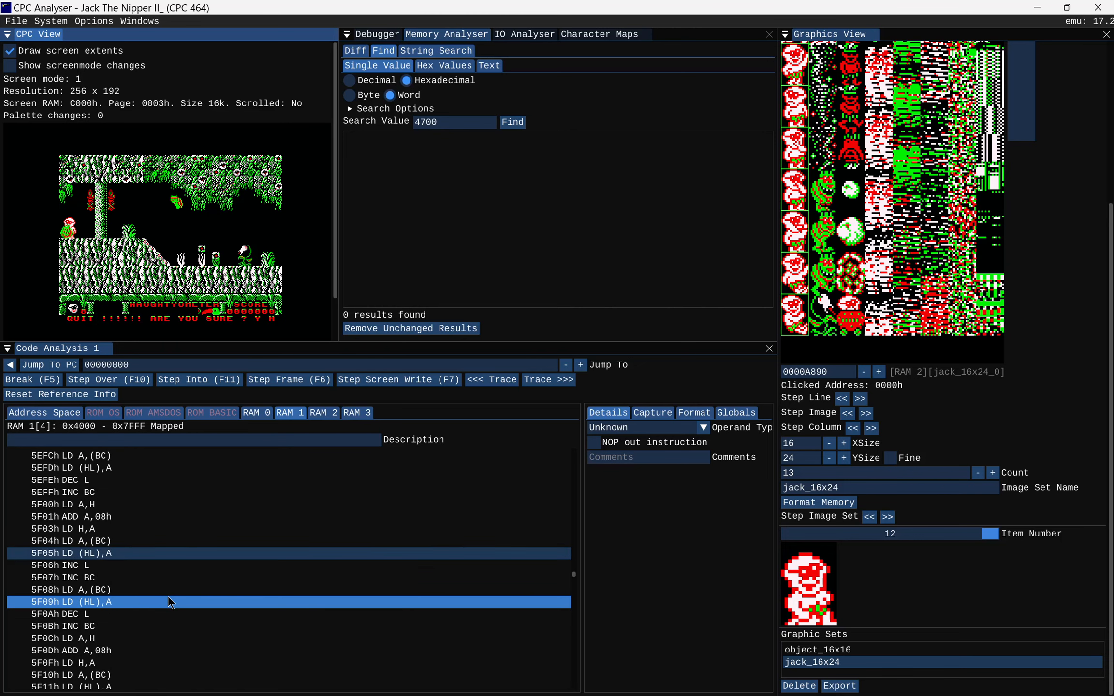
scroll(167, 597, up, 5)
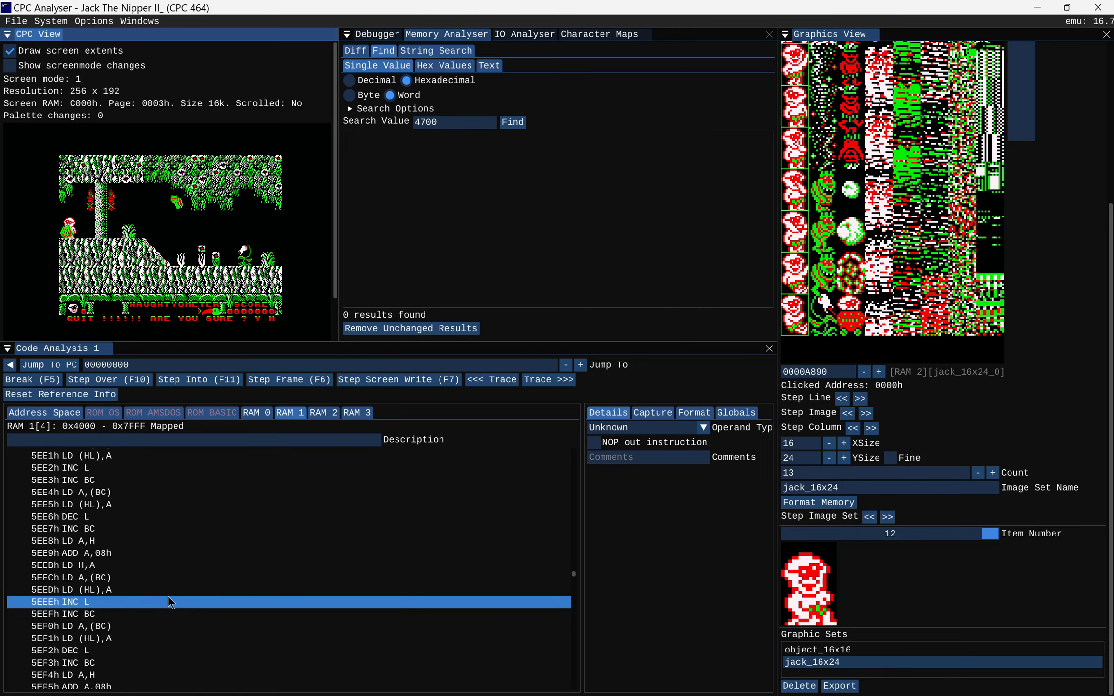
scroll(168, 597, up, 1)
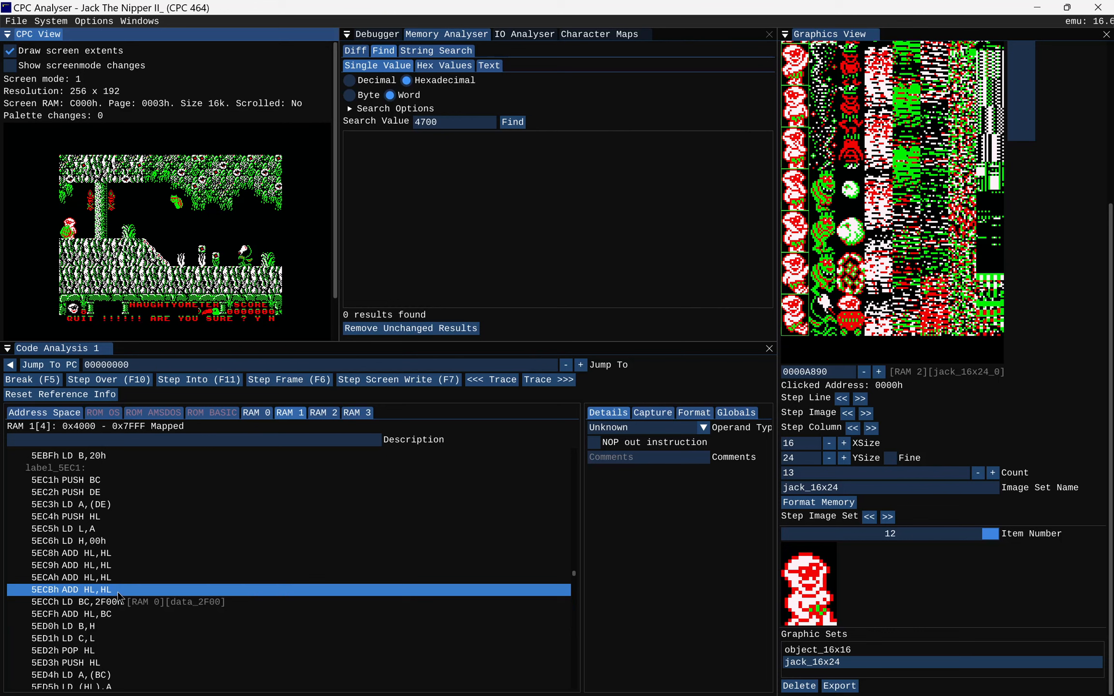
Step: Add the comment "A holds tile index" to the LD L,A instruction at 5EC5h
click(109, 527)
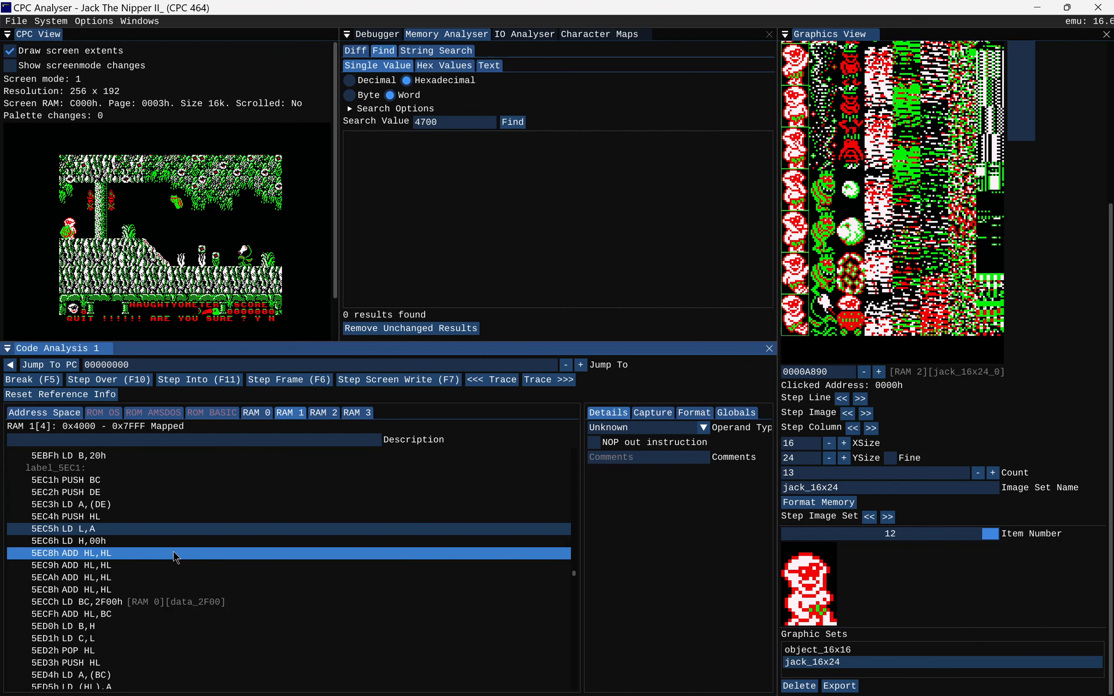
right_click(149, 528)
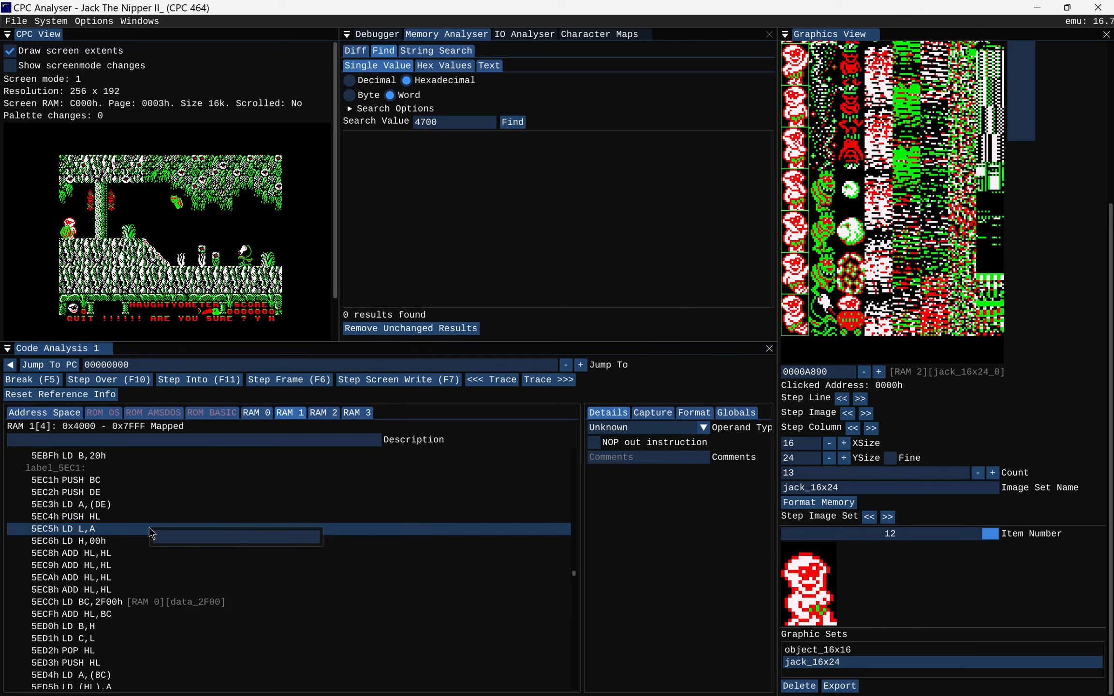
text(A holds tile index)
key(Return)
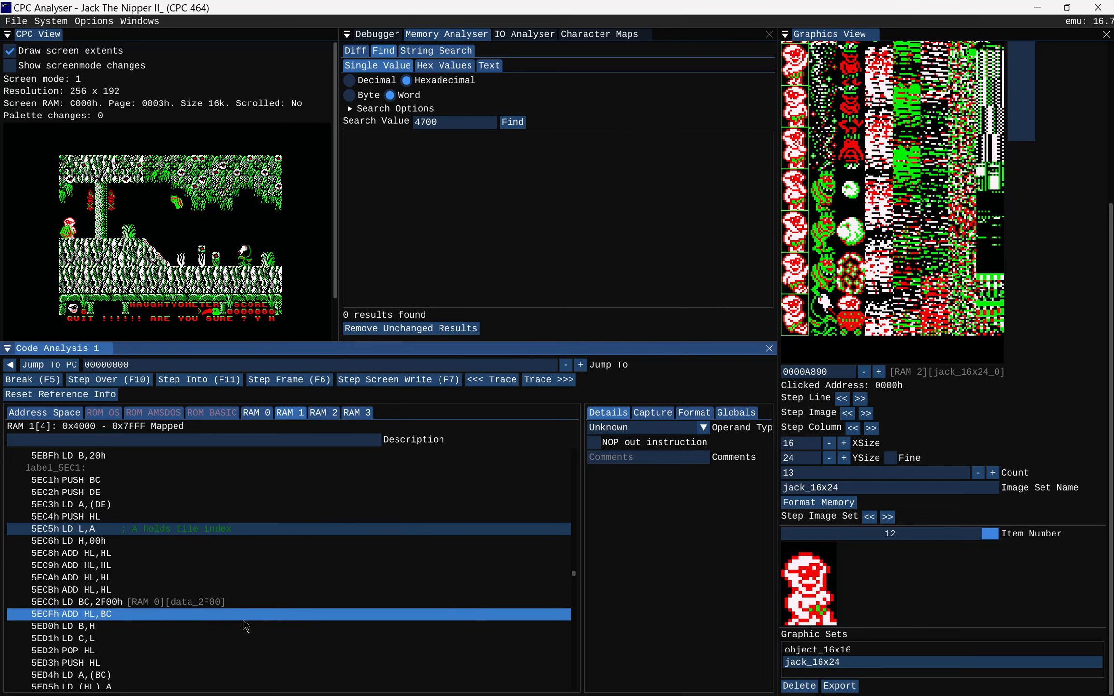
Step: Add the comment "base offset of tile set" to the LD BC,2F00h instruction at 5ECCh
click(254, 600)
right_click(255, 599)
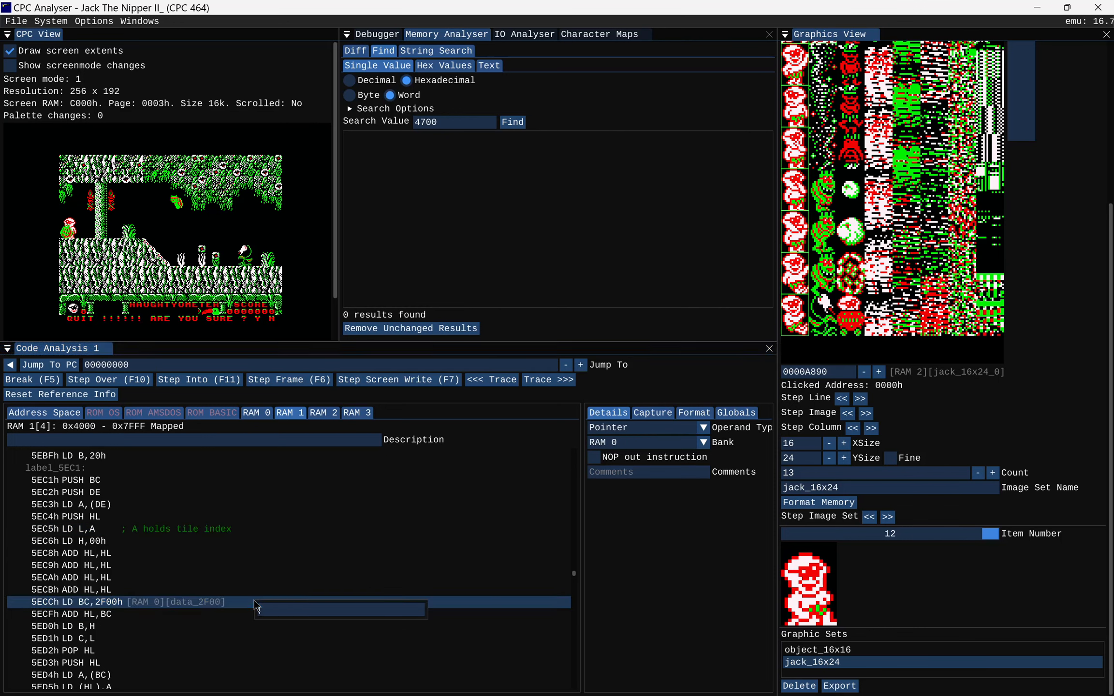
text(base offset of tile set)
key(Return)
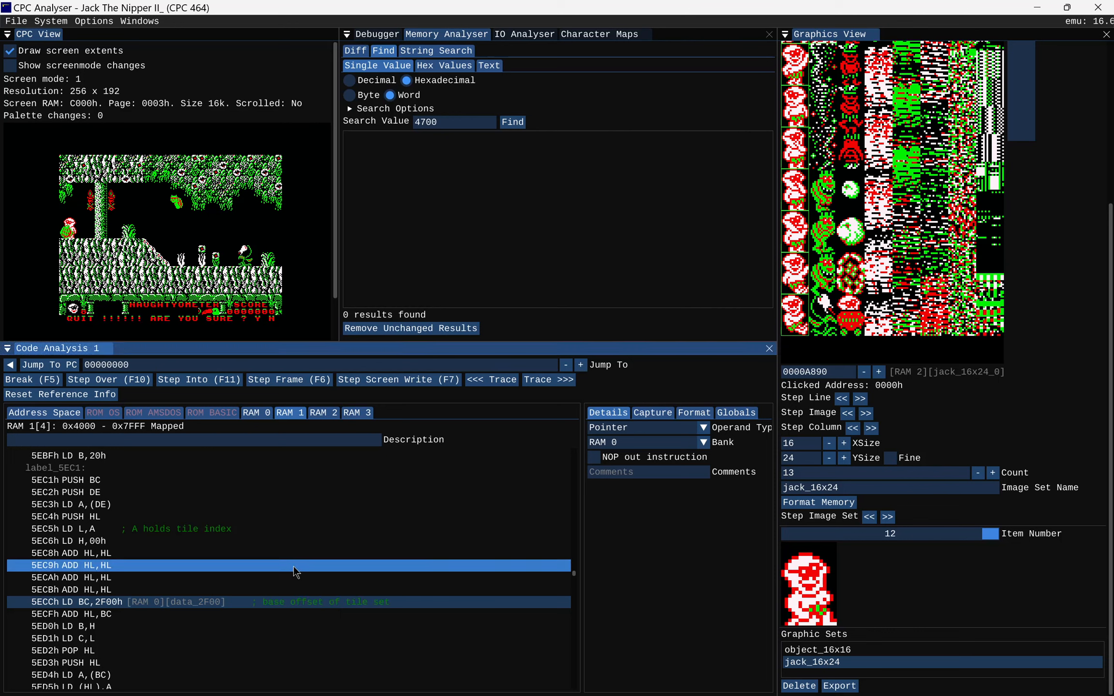
Step: Check the data_2F00 reference of the LD BC,2F00h instruction, return to the code and show the instruction's address in the graphics viewer
click(200, 601)
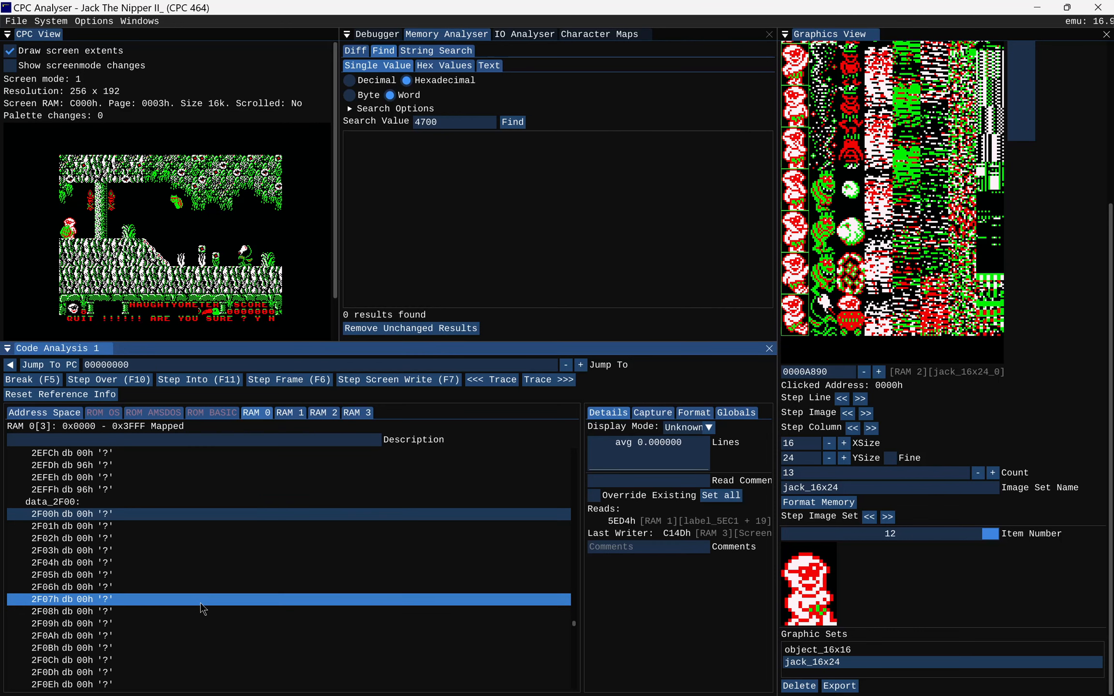
click(9, 364)
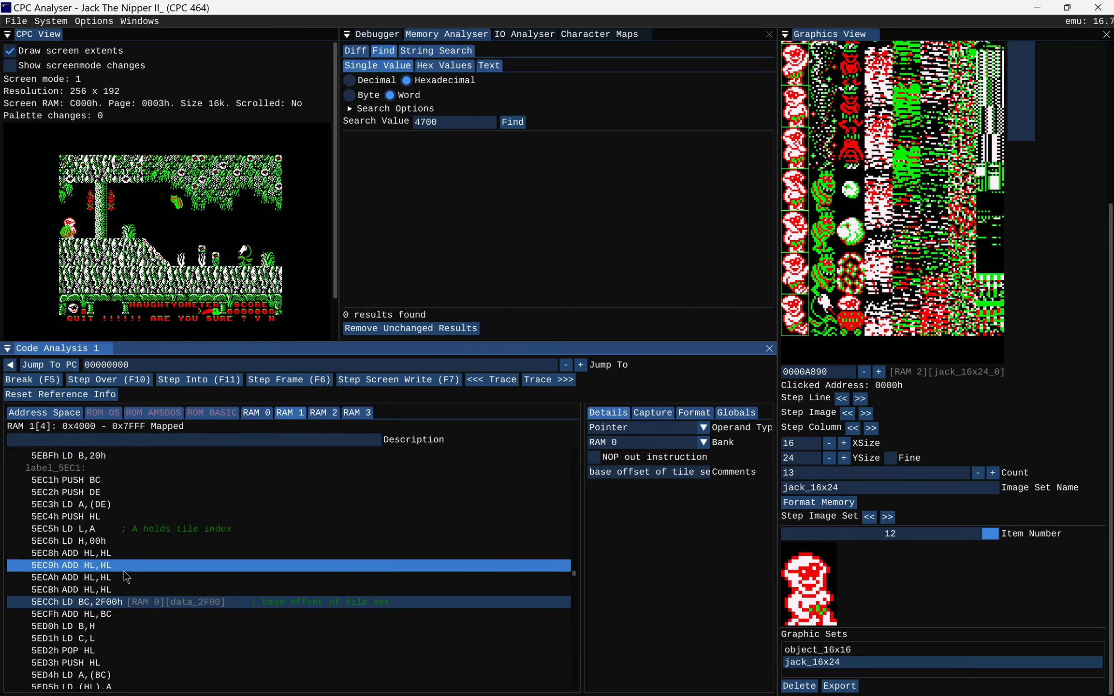
right_click(149, 603)
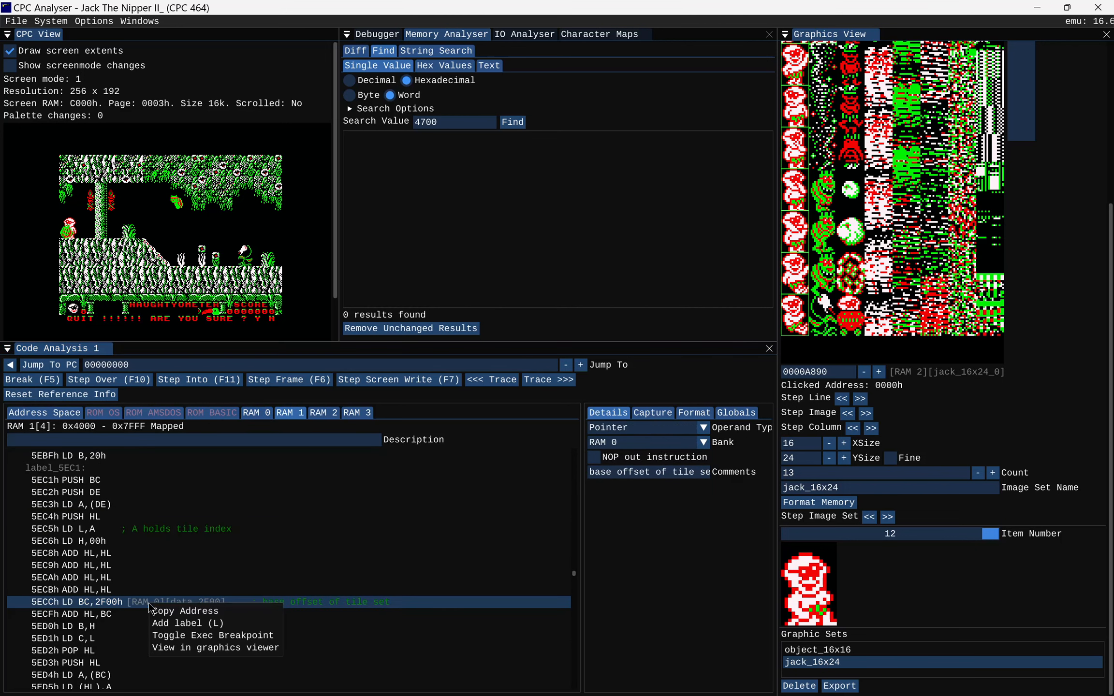
click(186, 647)
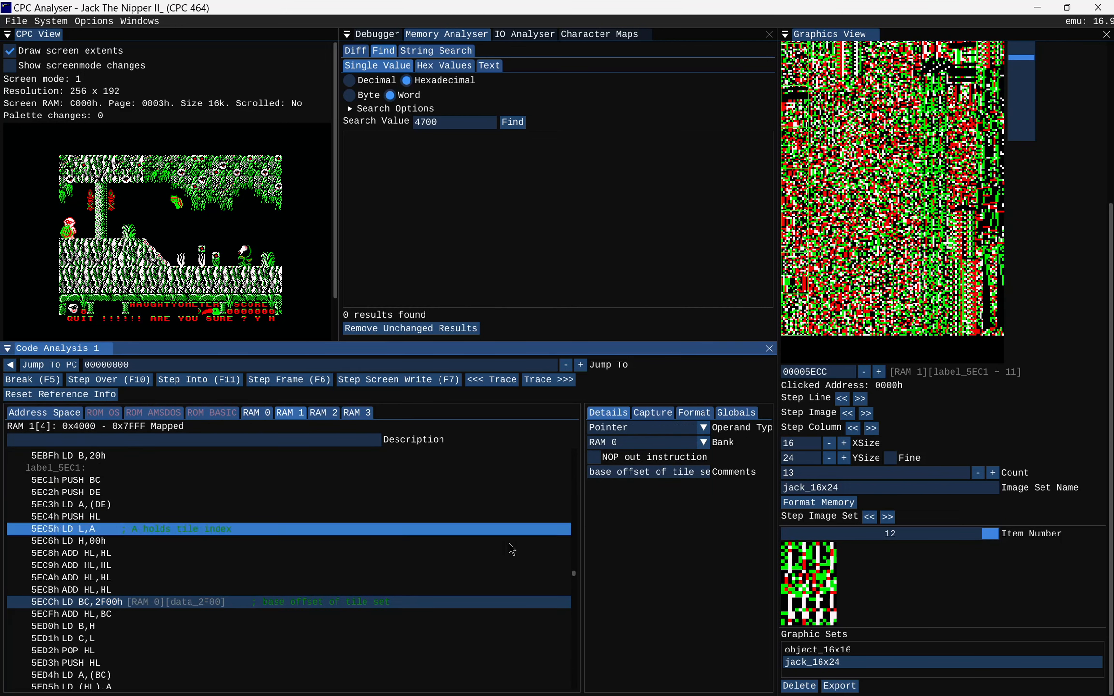